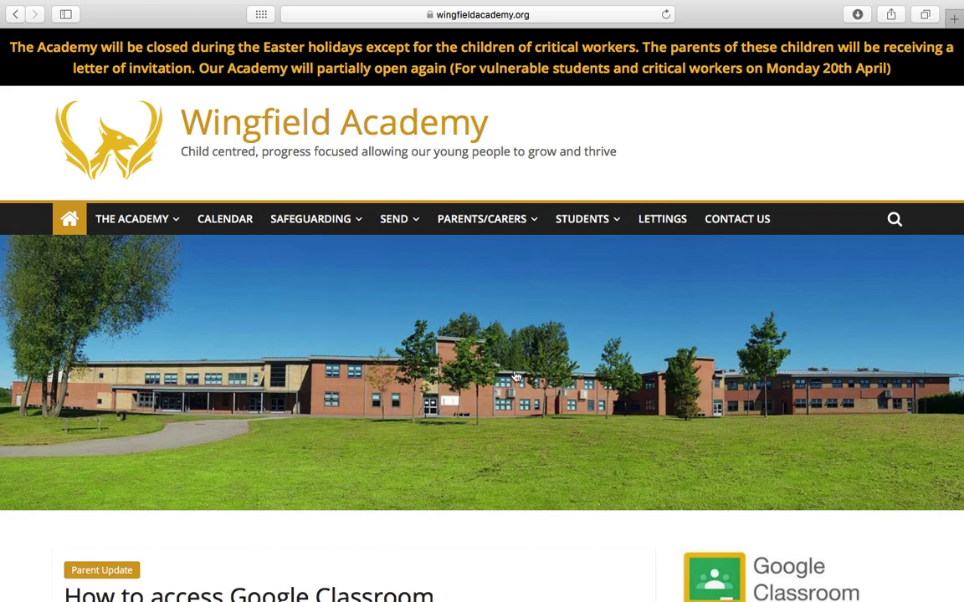
Follow the Google Classroom link in the Wingfield Academy homepage sidebar to reach the class list.
click(528, 15)
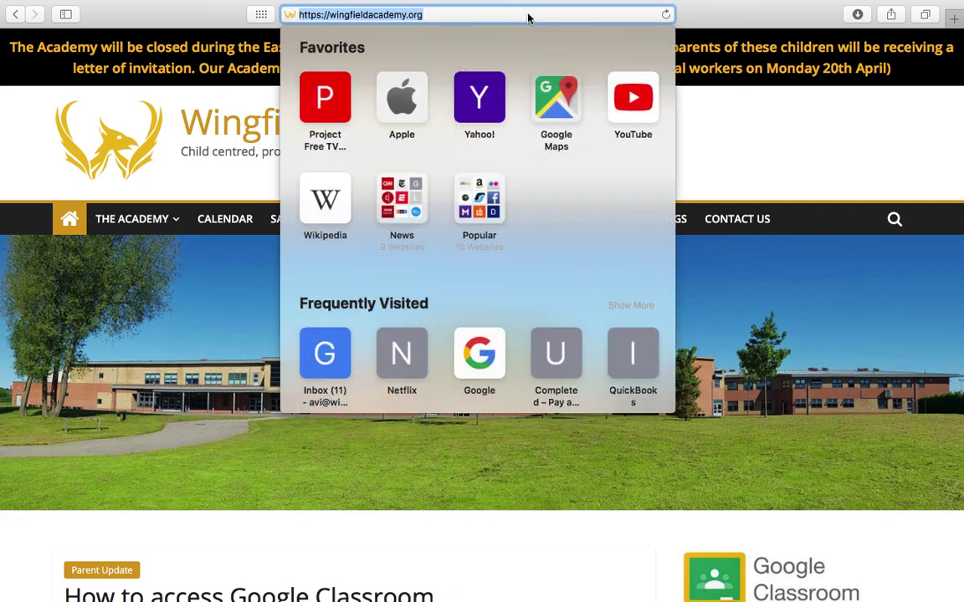
click(707, 131)
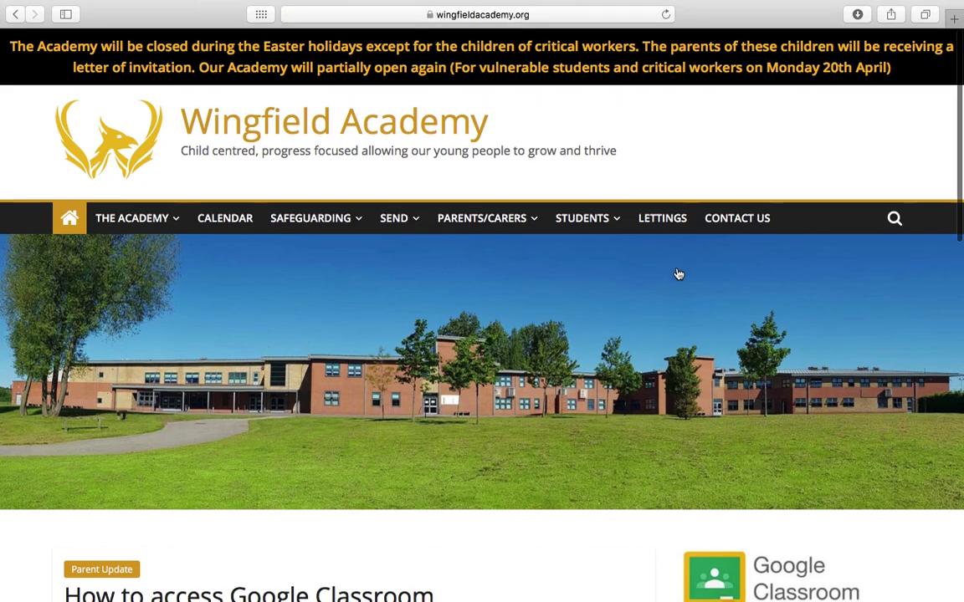
scroll(679, 274, down, 5)
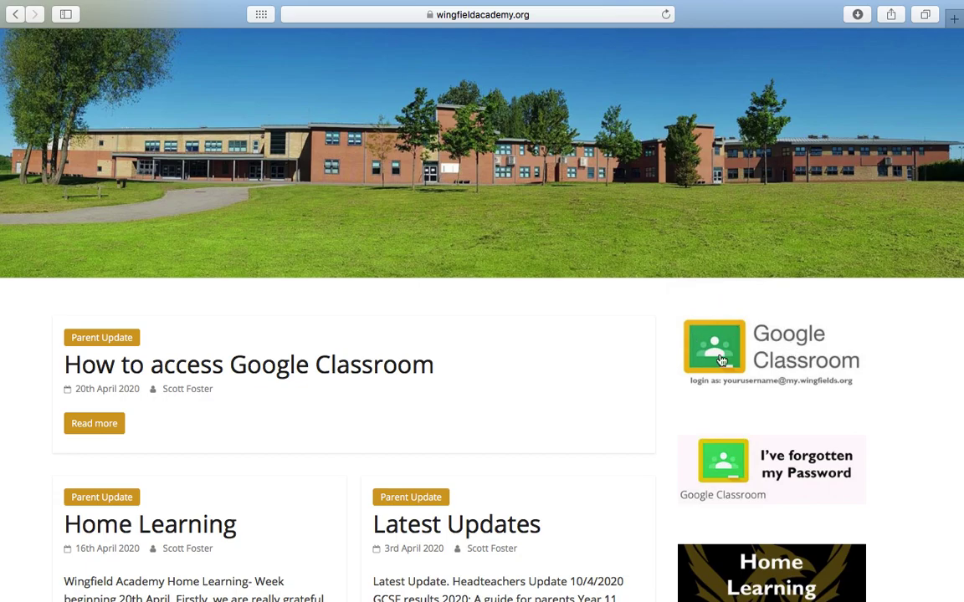
click(771, 335)
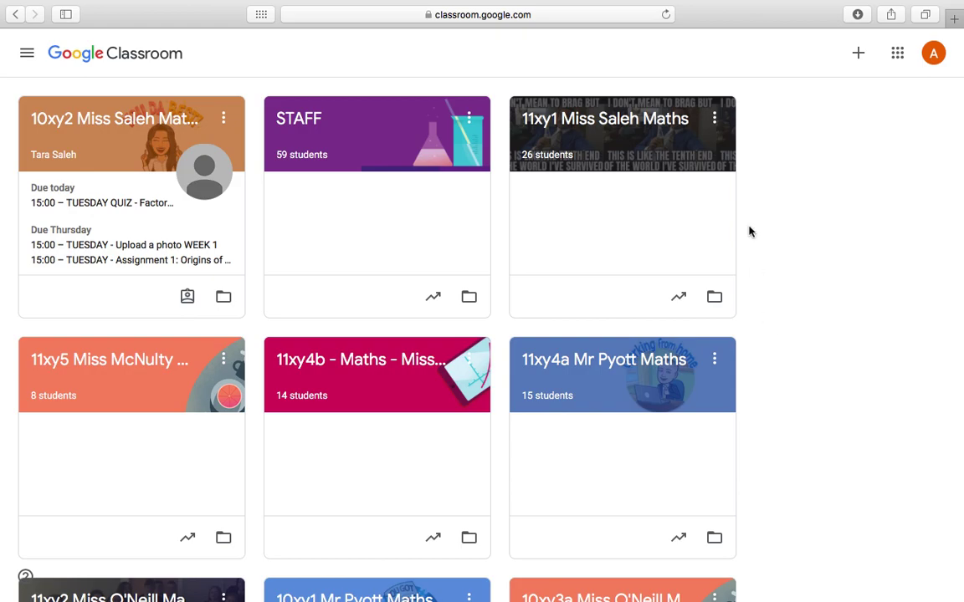
Browse the class cards and open the 10xy2 Maths class.
mouse_move(673, 5)
scroll(808, 305, down, 15)
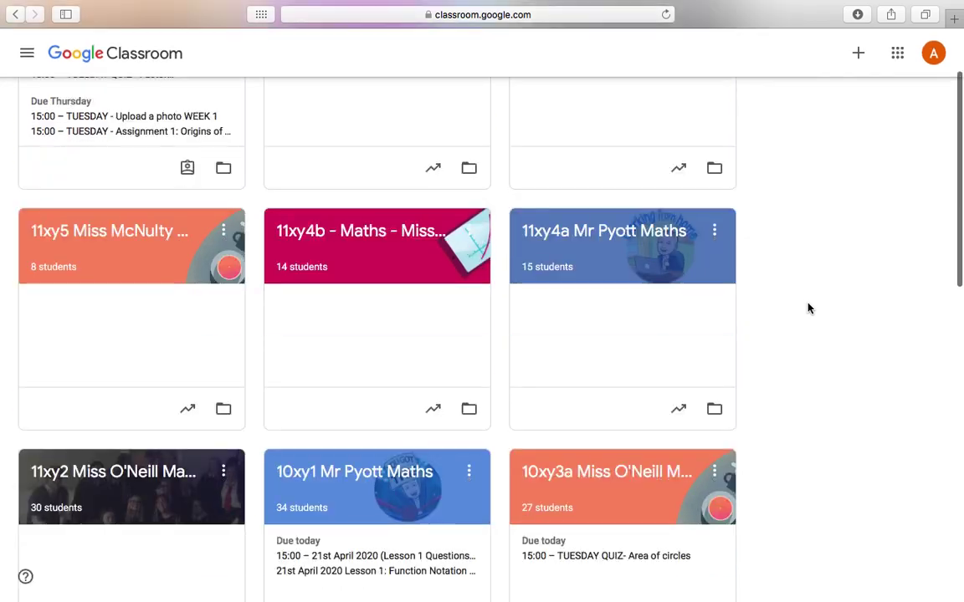
scroll(808, 309, up, 10)
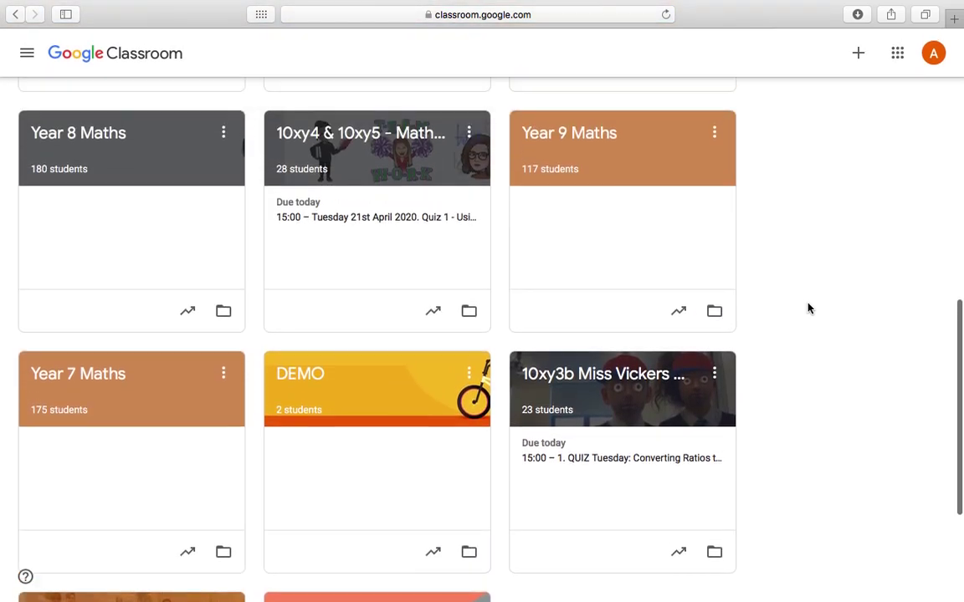
scroll(808, 309, up, 2)
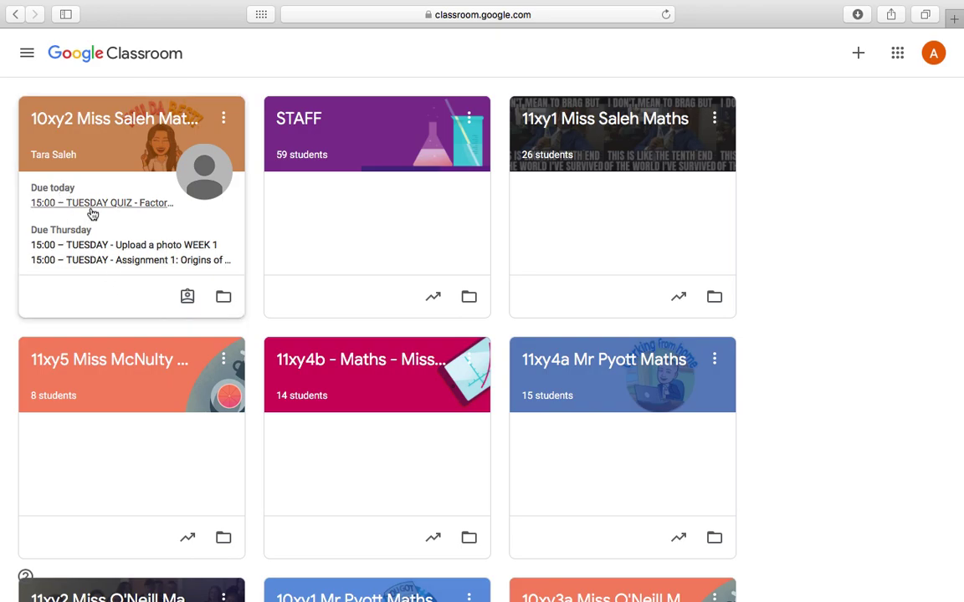
scroll(163, 374, down, 10)
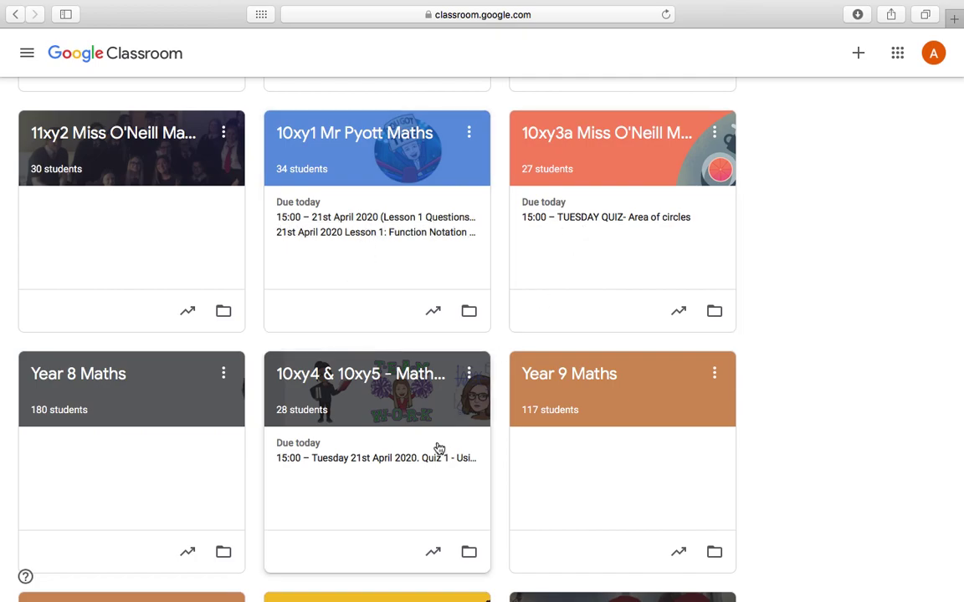
scroll(437, 447, down, 5)
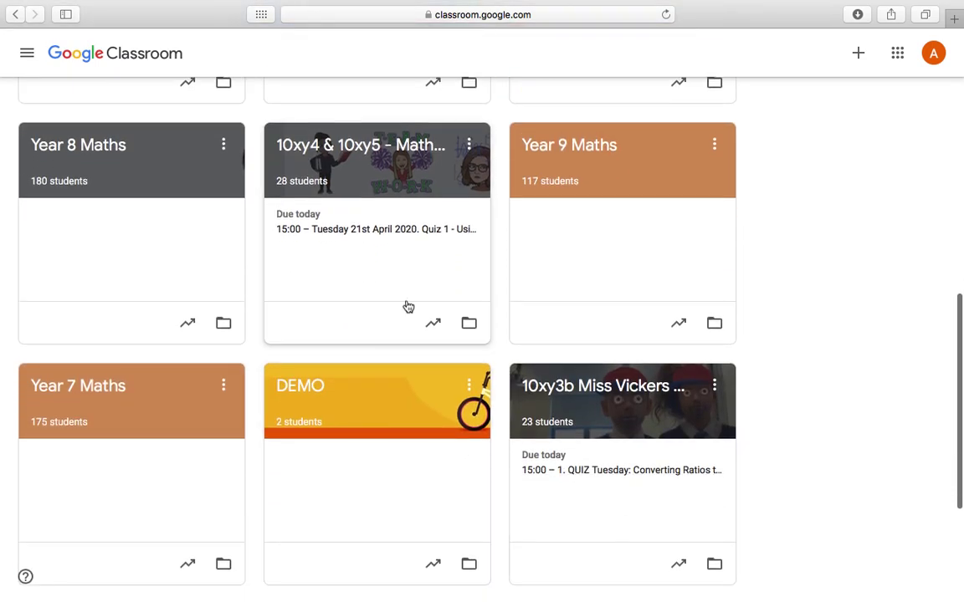
scroll(408, 307, up, 15)
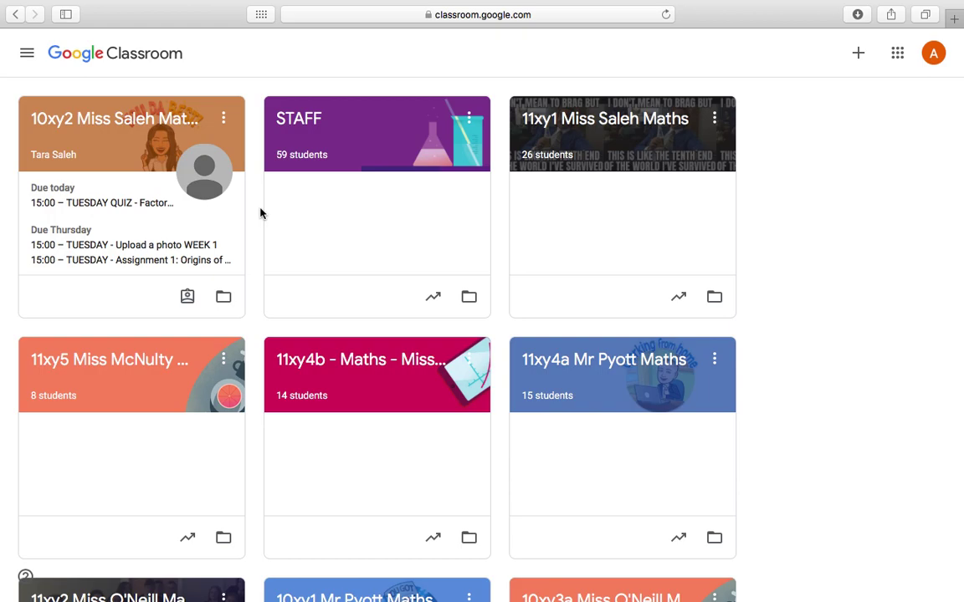
click(130, 125)
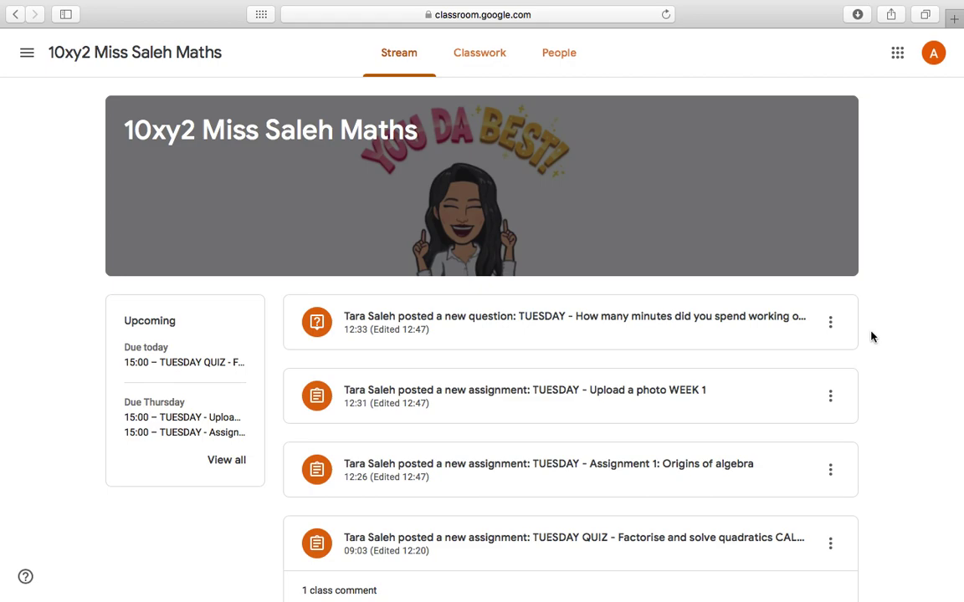
scroll(871, 337, down, 2)
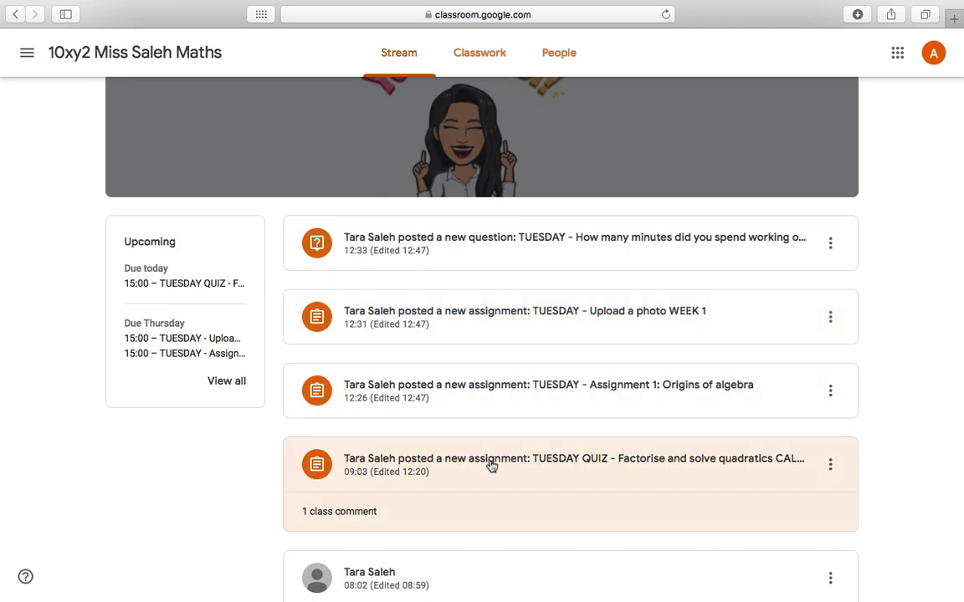
scroll(490, 462, down, 3)
scroll(490, 463, down, 2)
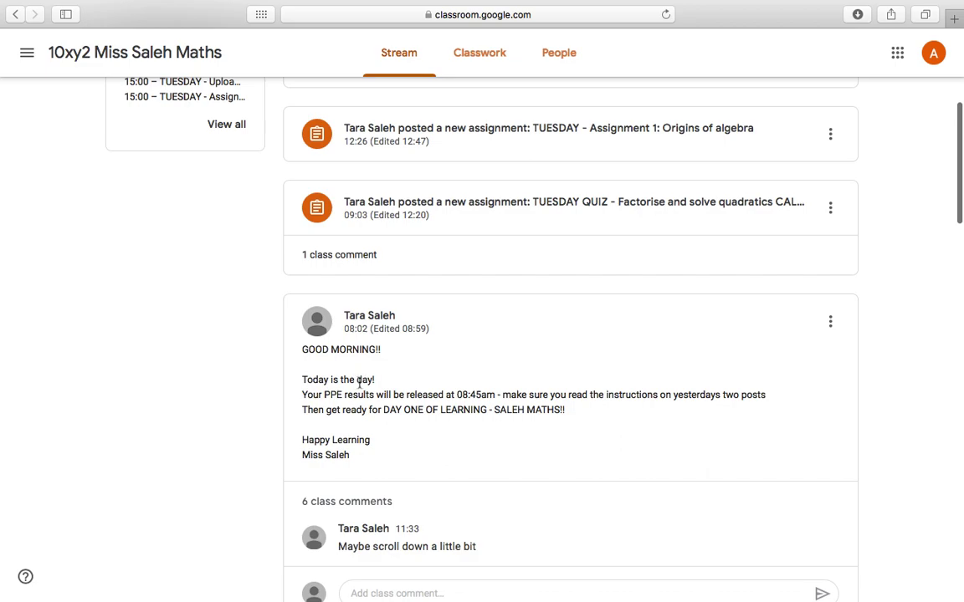
scroll(387, 332, down, 10)
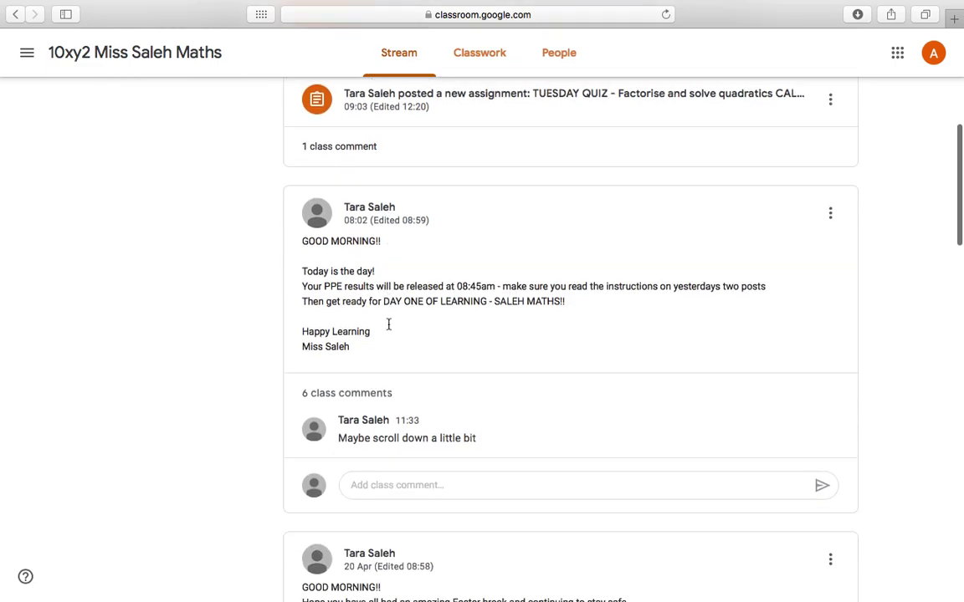
scroll(473, 113, down, 10)
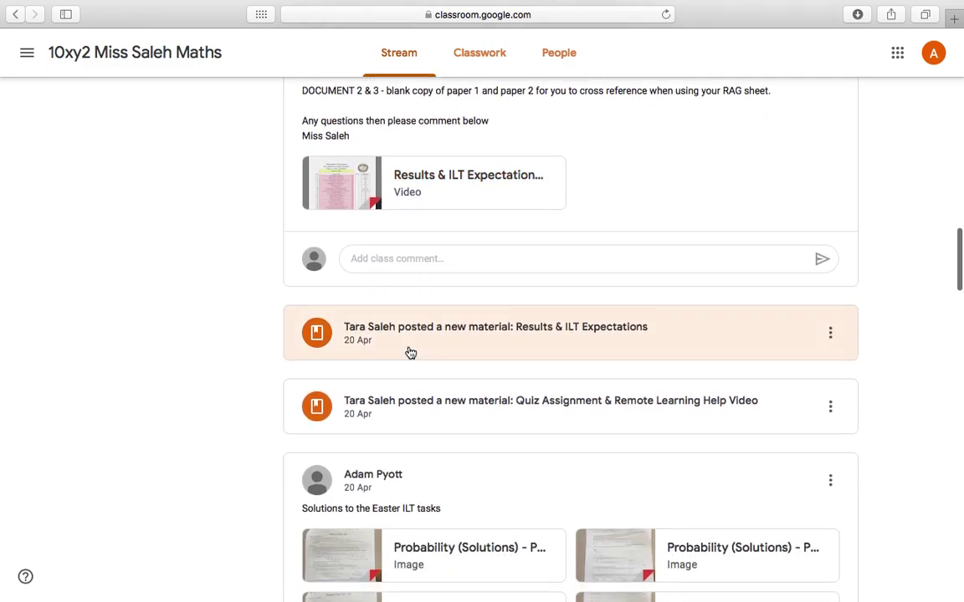
scroll(410, 353, up, 2)
scroll(410, 353, up, 7)
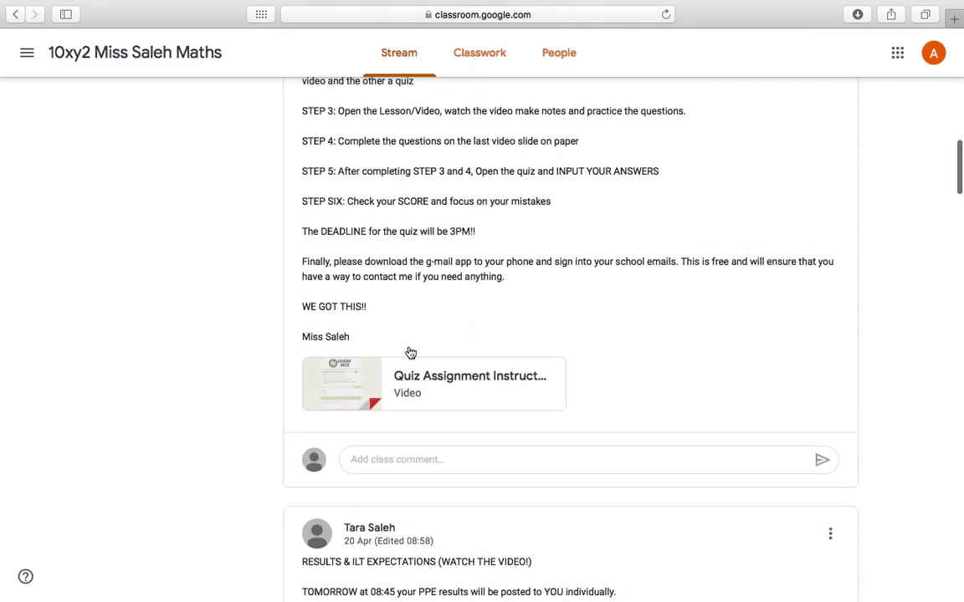
scroll(429, 286, up, 5)
scroll(427, 289, up, 10)
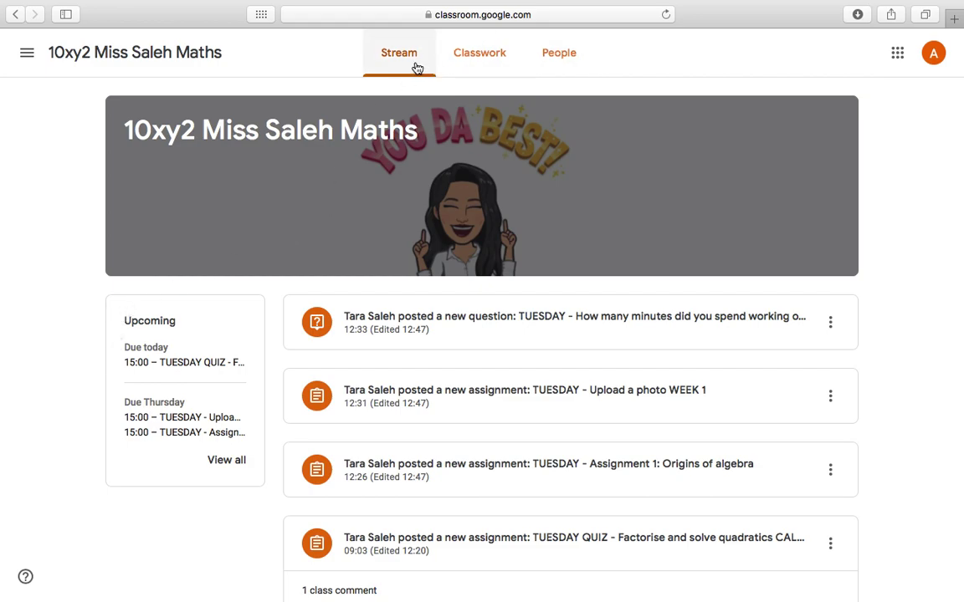
Open the 'Quiz One: 21st April 2020' form from the TUESDAY QUIZ in Classwork.
click(466, 67)
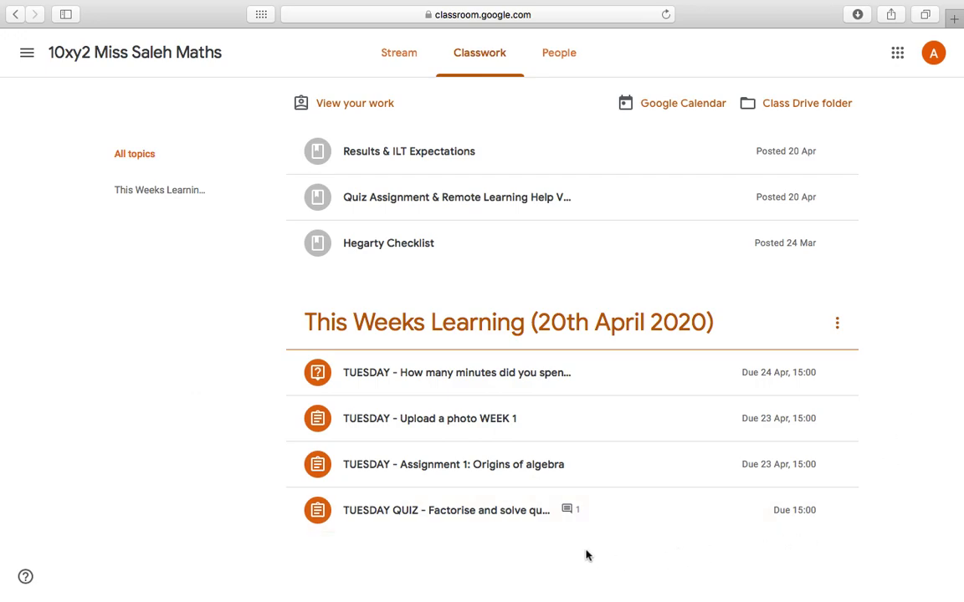
click(481, 522)
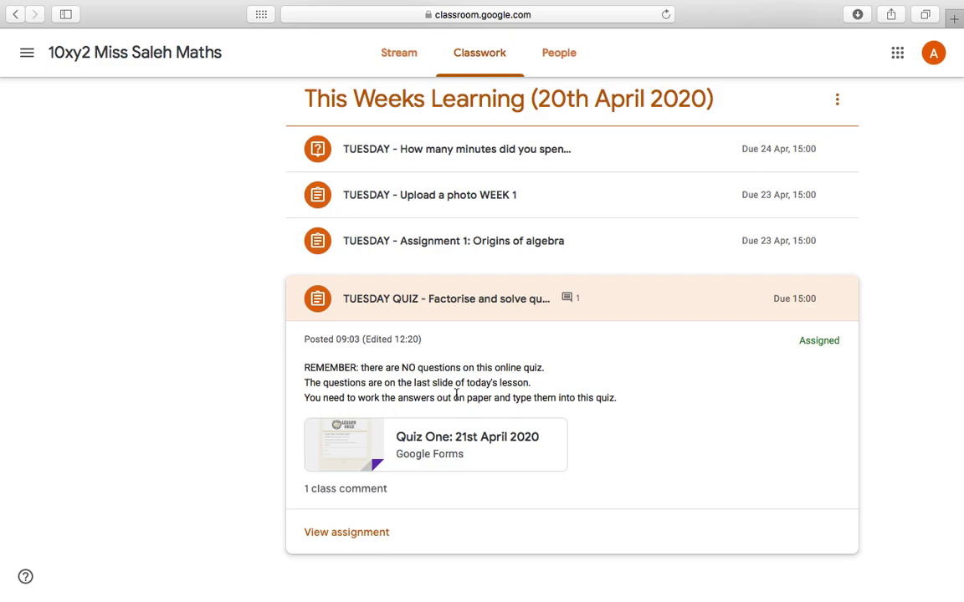
click(436, 447)
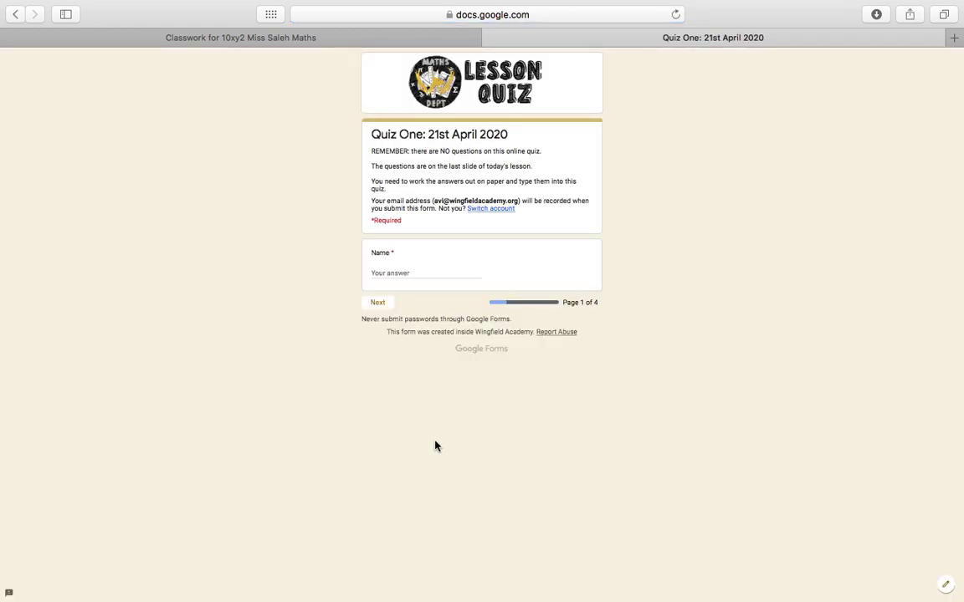
Enter the student's name in the quiz's Name question and go to the next page.
scroll(466, 315, up, 5)
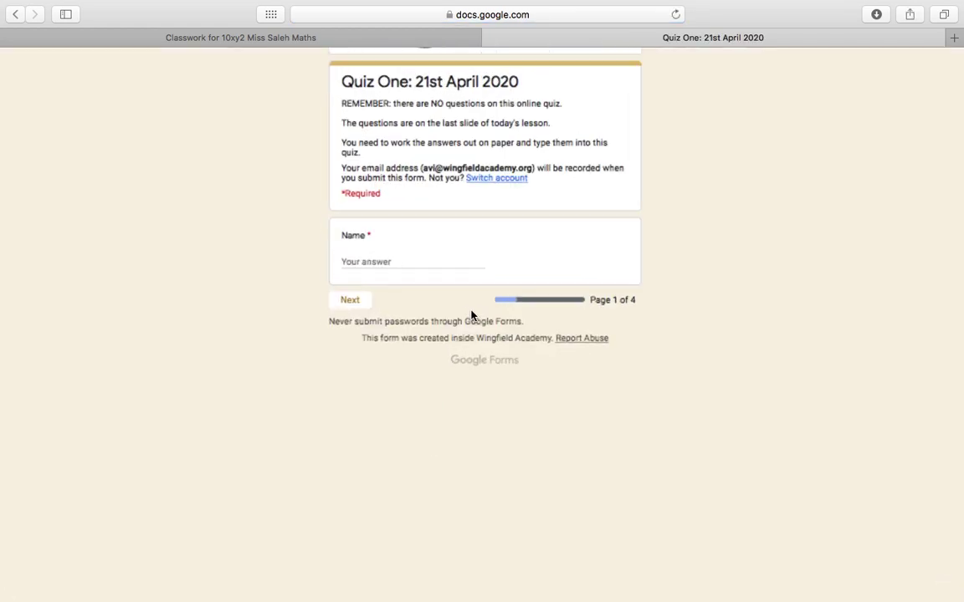
scroll(471, 315, up, 5)
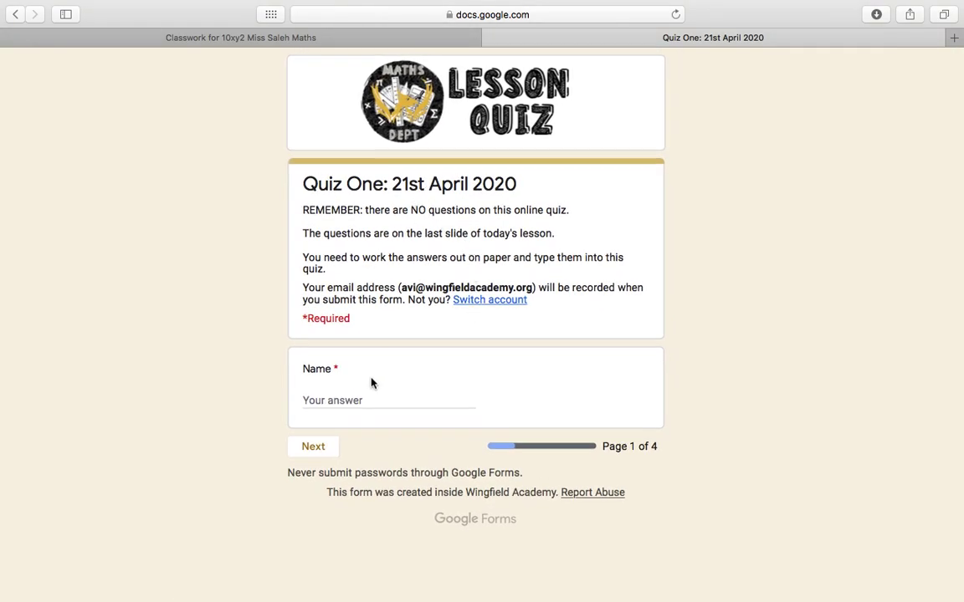
click(357, 397)
text(Mi)
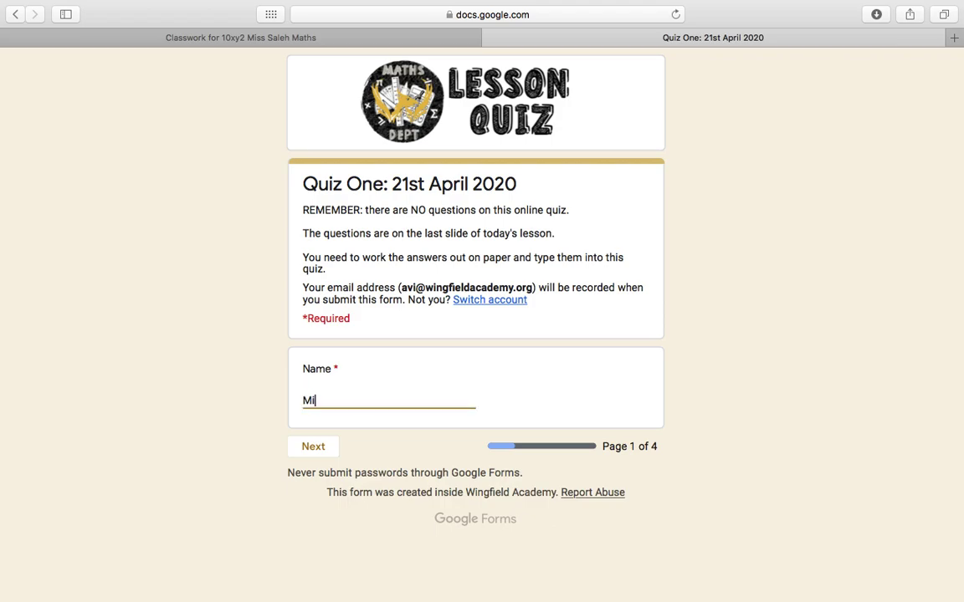
text(ss Vickers)
click(306, 450)
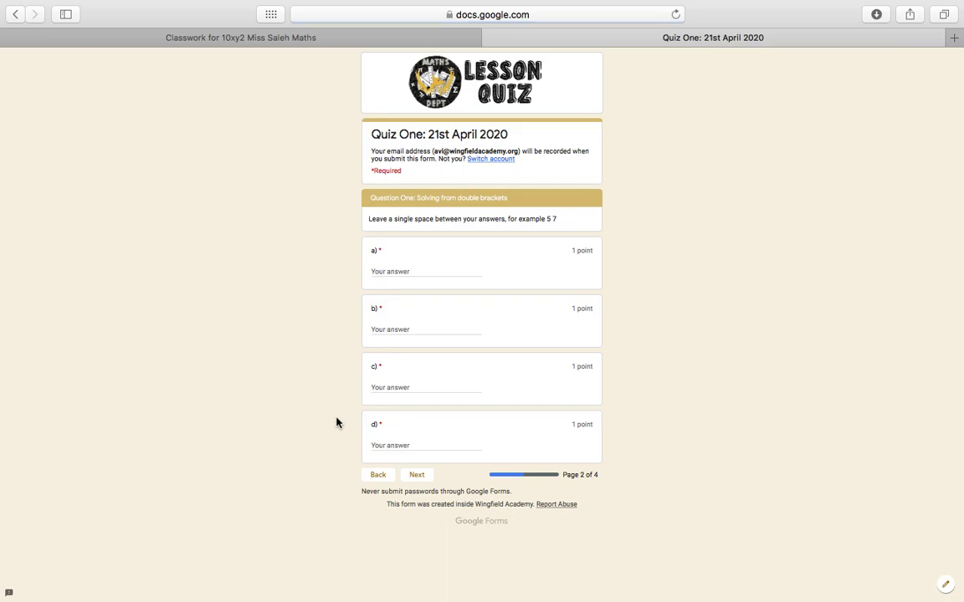
Answer Question One parts a)–d) with 3 4, 4 6, 1 2 and 5, then continue.
scroll(514, 321, up, 2)
scroll(514, 321, up, 5)
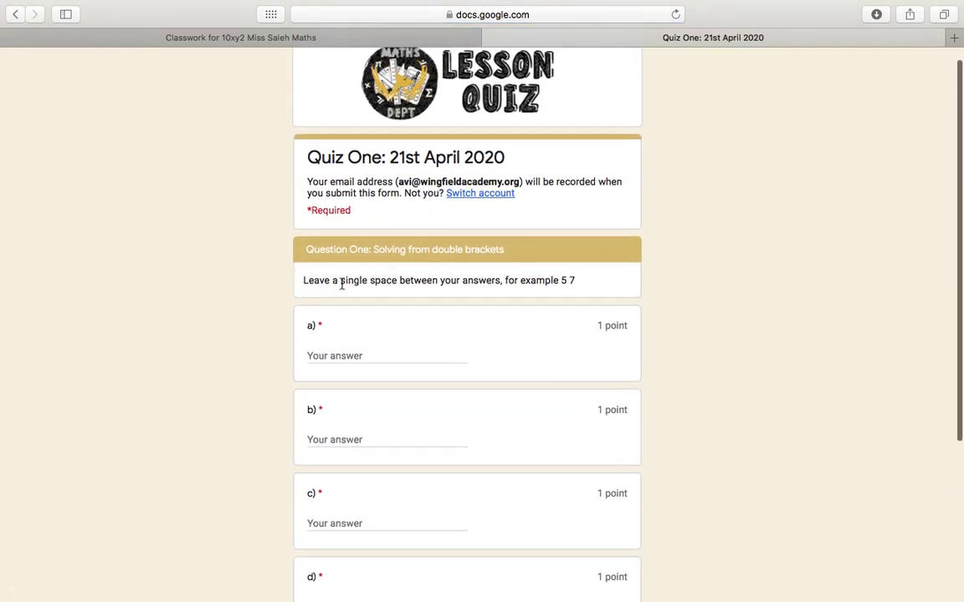
scroll(464, 277, down, 3)
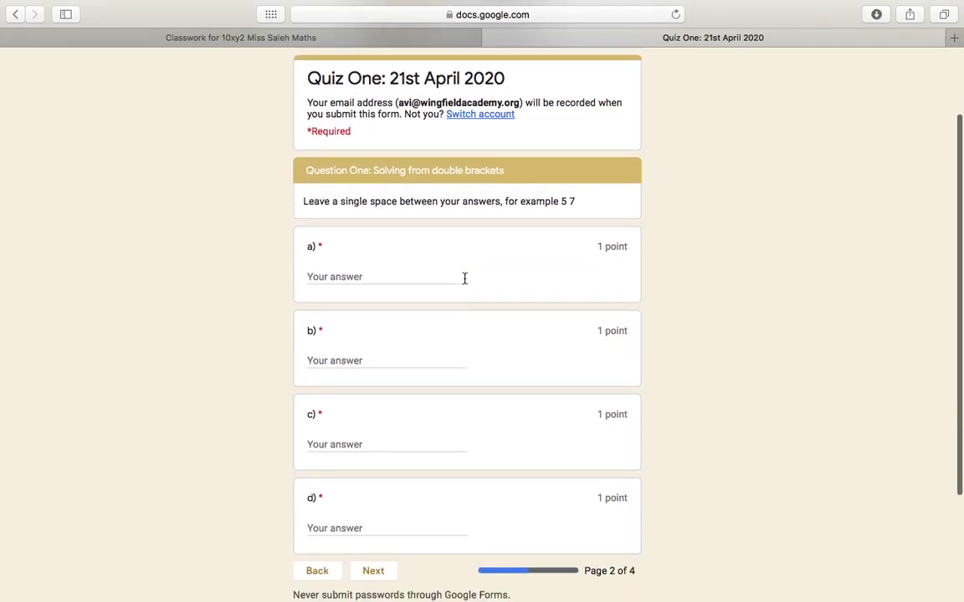
click(395, 249)
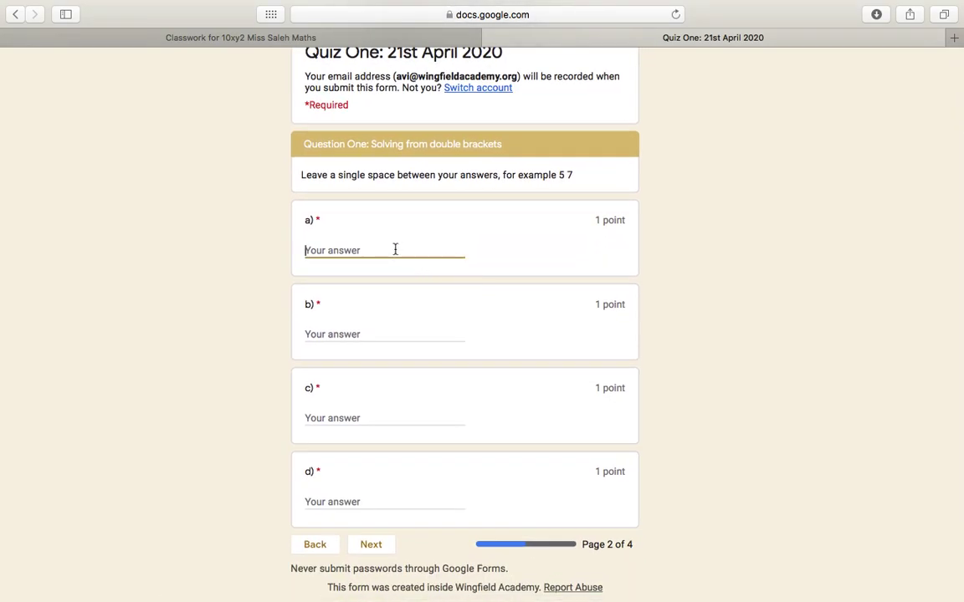
text(3 4)
click(361, 334)
text(4 6)
click(355, 416)
text(1 2)
click(357, 502)
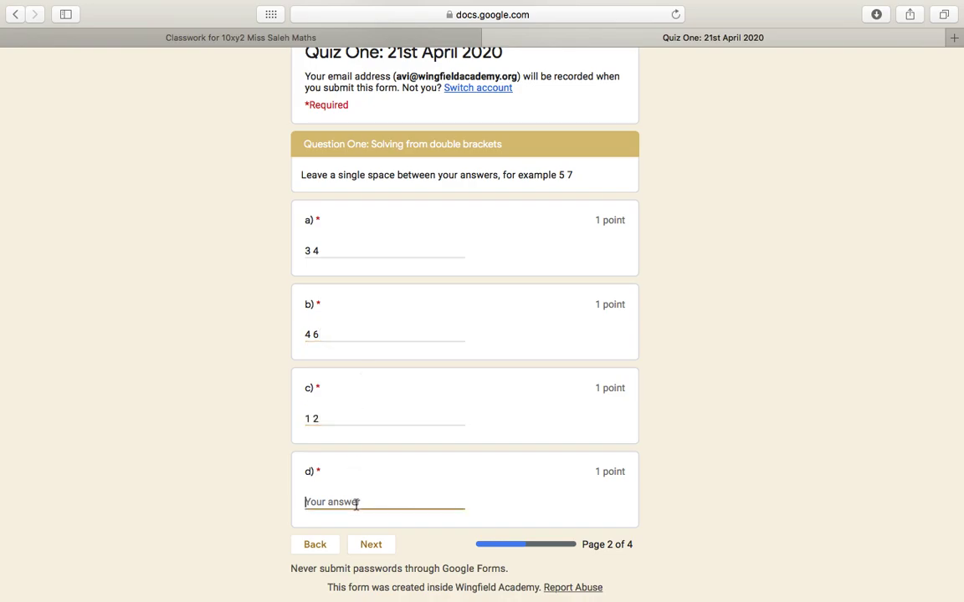
text(5 7)
click(370, 545)
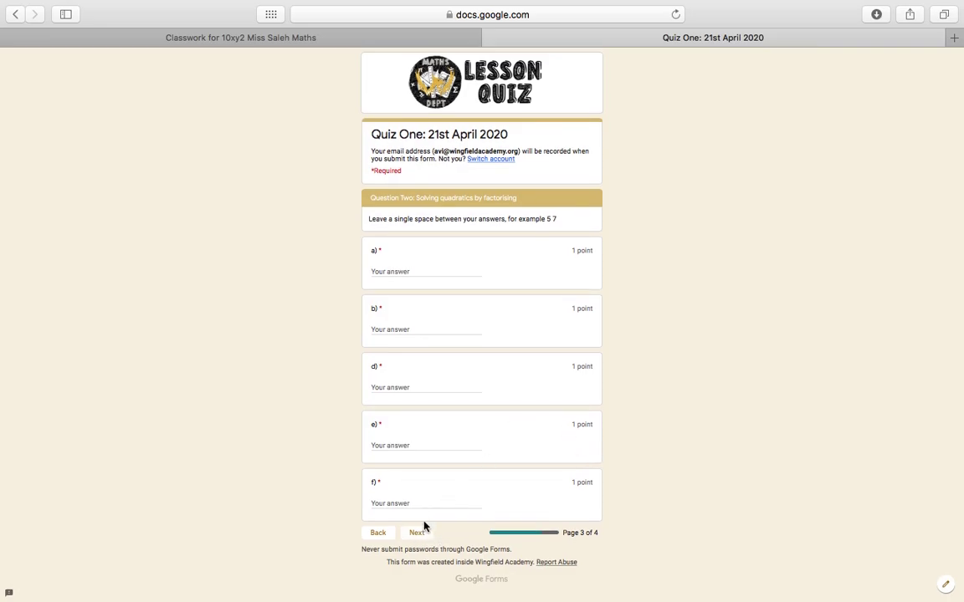
Answer Question Two with 45, 94, 63, 63 and 24, then continue to Question Three.
scroll(383, 539, up, 3)
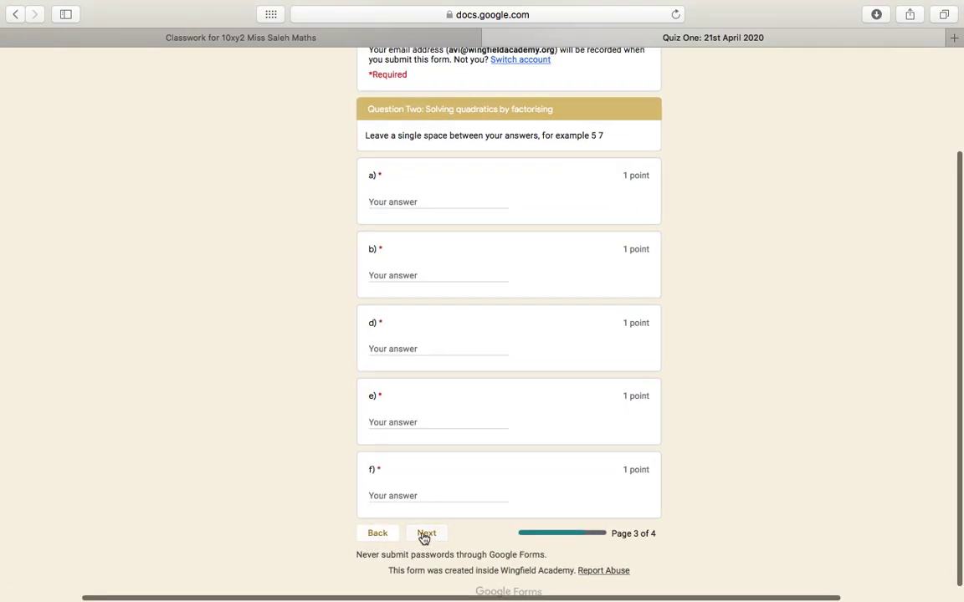
click(433, 204)
text(45)
click(426, 276)
text(94)
click(420, 348)
text(63)
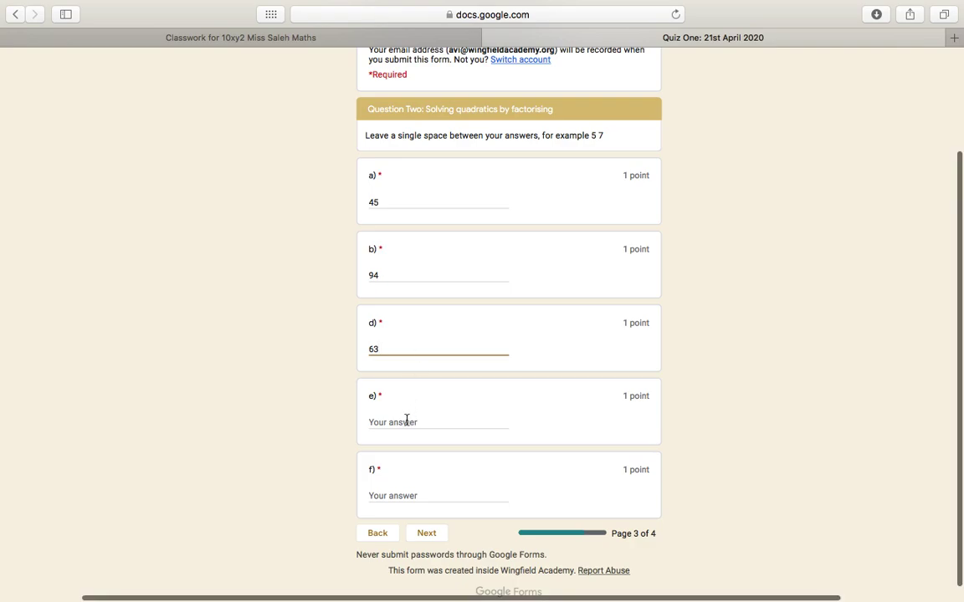
click(406, 422)
text(63)
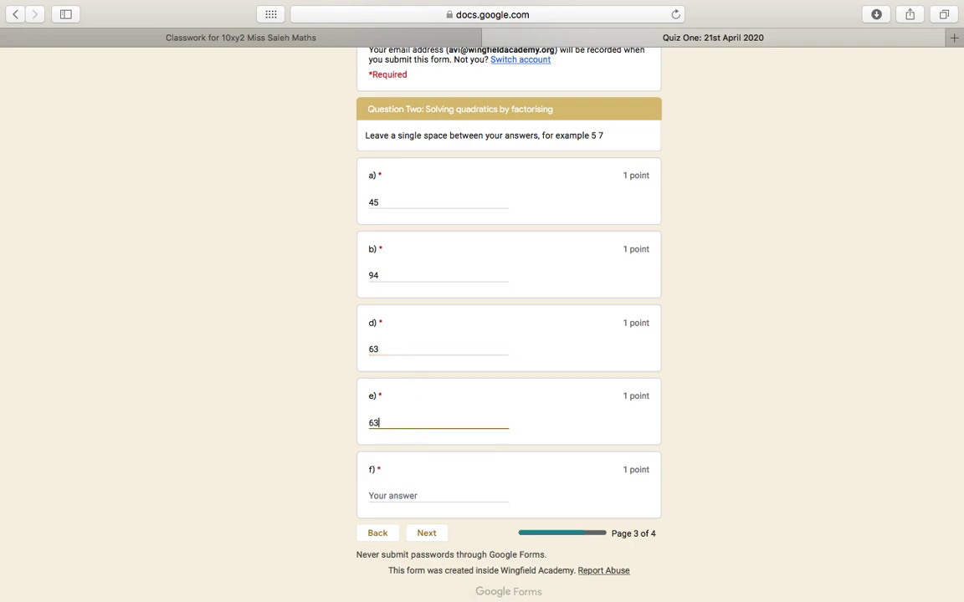
click(396, 494)
text(24)
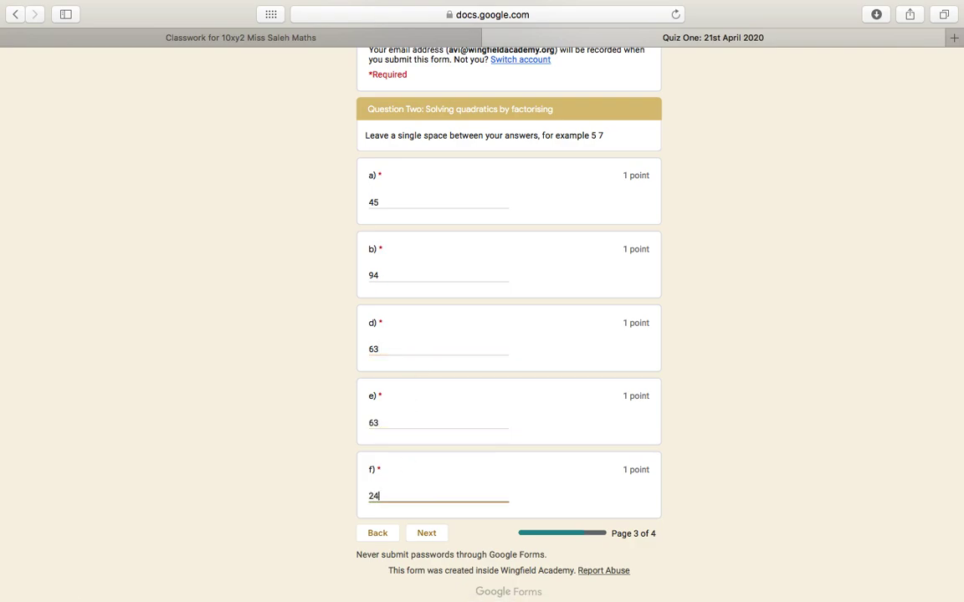
click(424, 530)
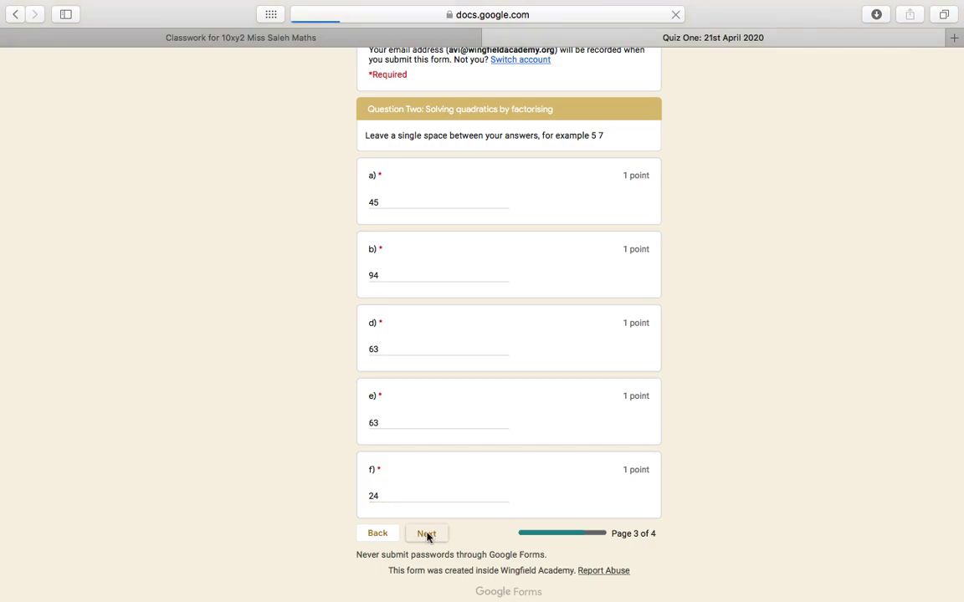
click(403, 242)
Answer Questions 3–6 with 45, 56, 67 and 56.
text(45)
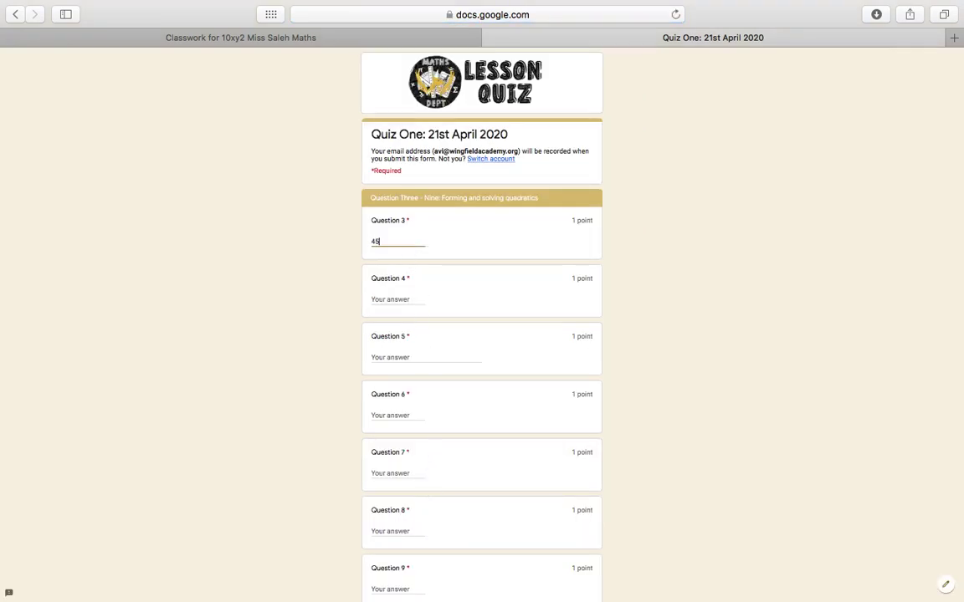
click(398, 298)
text(56)
key(Tab)
text(67)
key(Tab)
text(56)
Answer Questions 7–9 with 45, 34 and 45, then submit the quiz.
key(Tab)
text(45)
key(Tab)
text(34)
key(Tab)
text(45)
scroll(393, 314, down, 2)
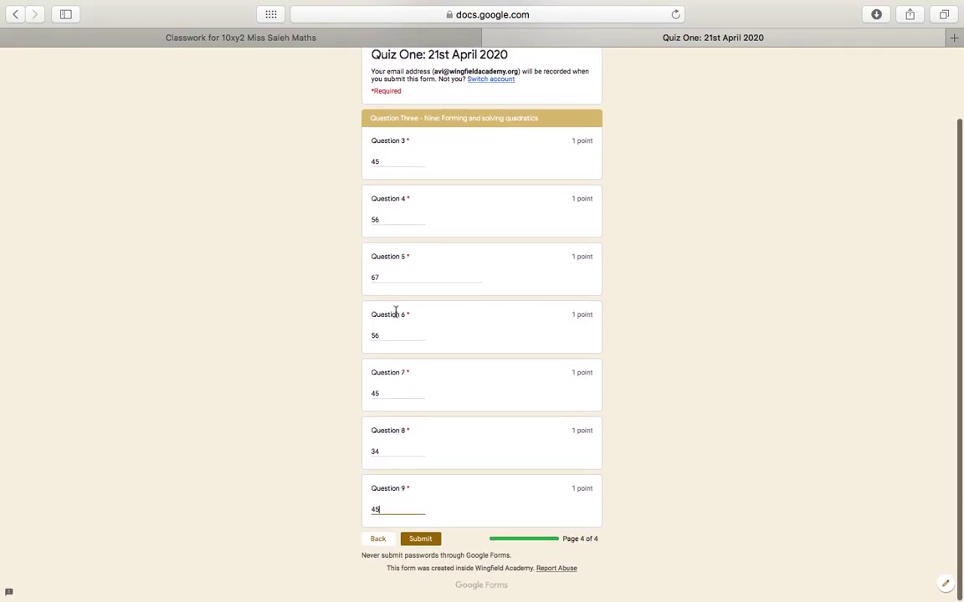
click(421, 540)
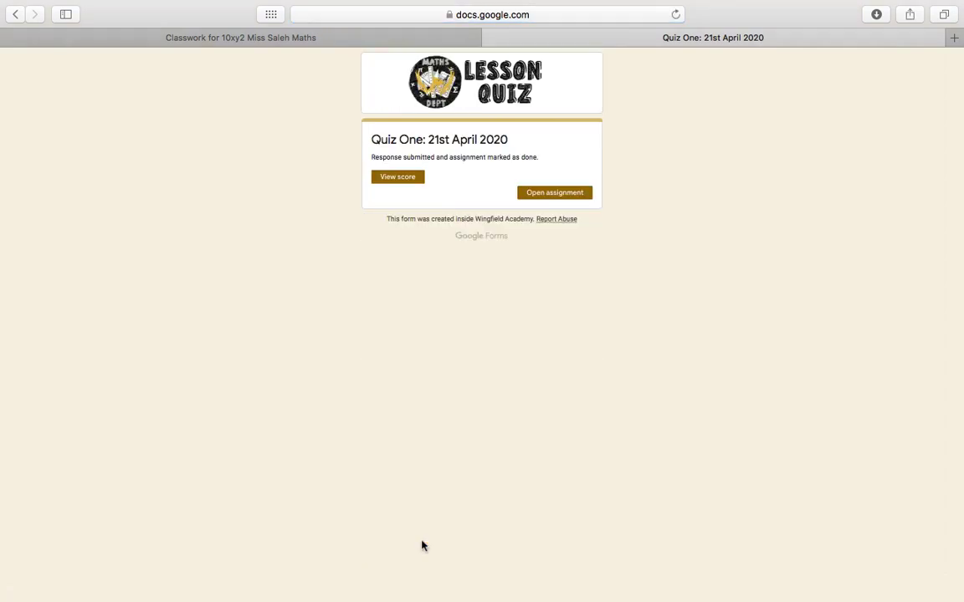
key(super+plus)
key(super+plus)
scroll(467, 322, up, 3)
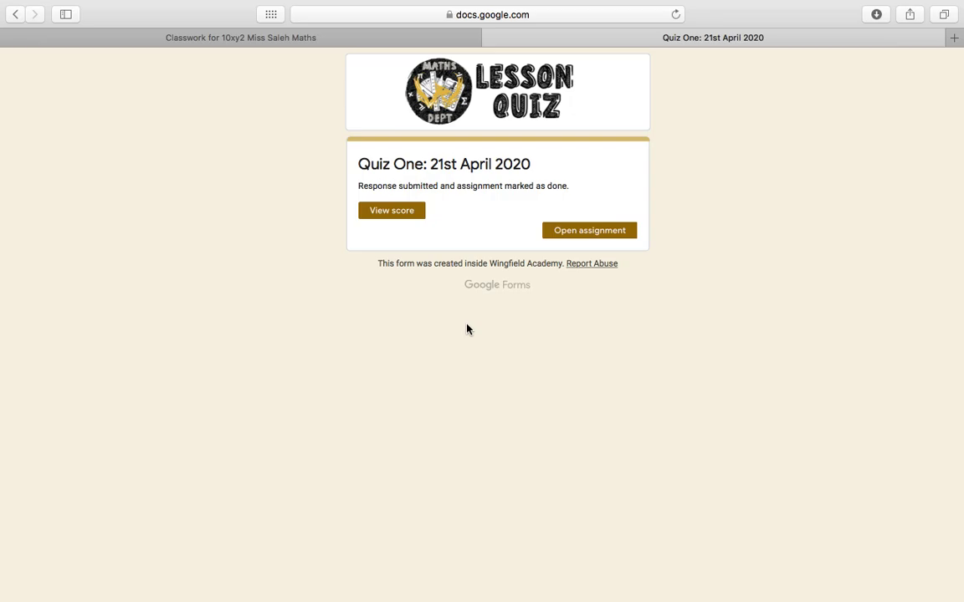
click(400, 213)
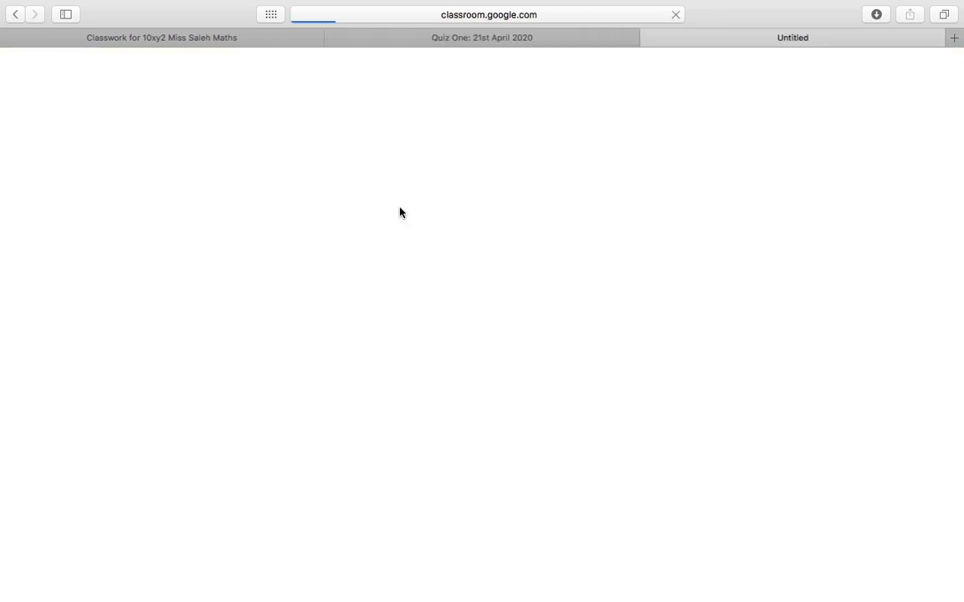
scroll(467, 284, down, 6)
scroll(466, 286, down, 12)
scroll(466, 286, up, 6)
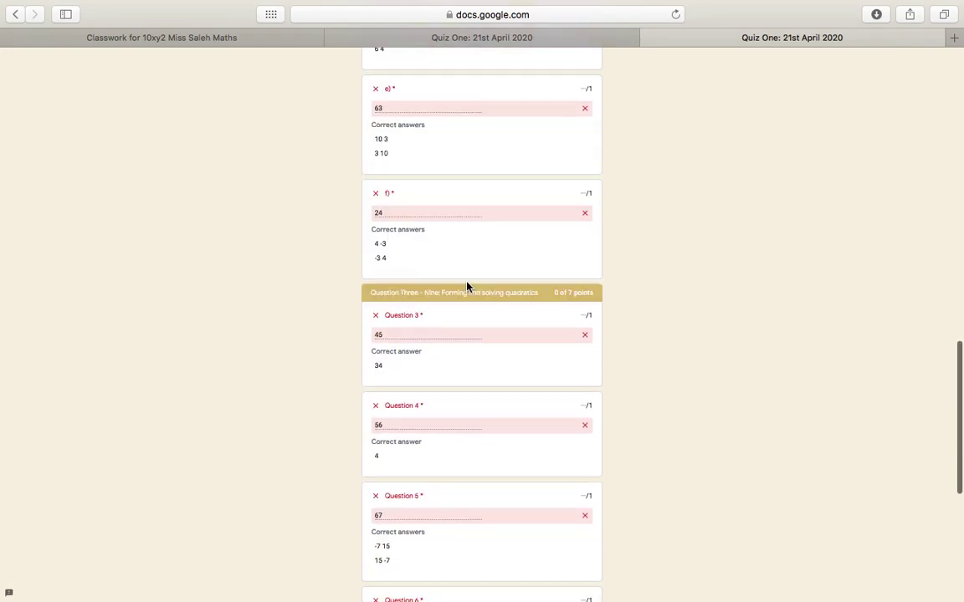
scroll(467, 286, up, 10)
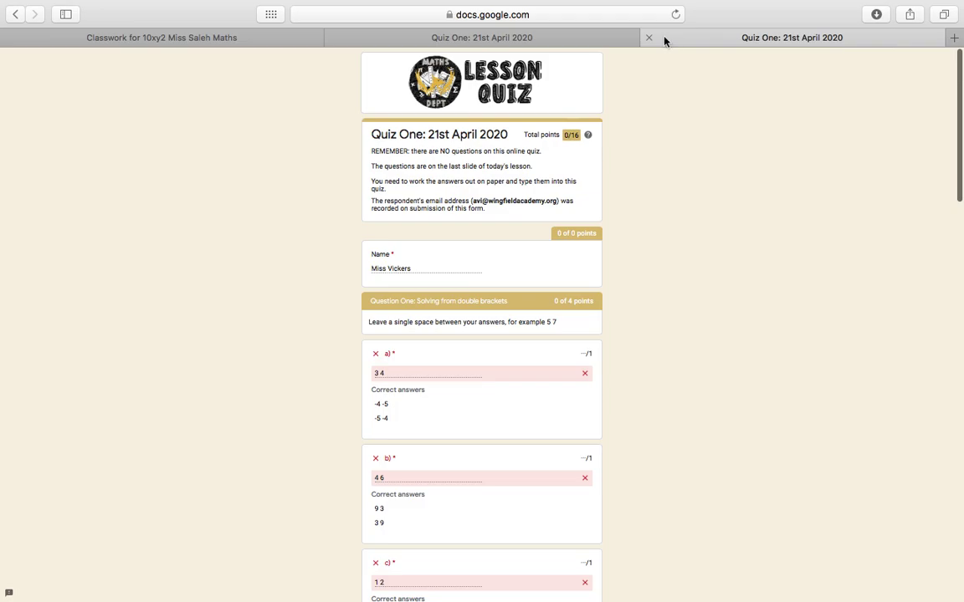
click(649, 39)
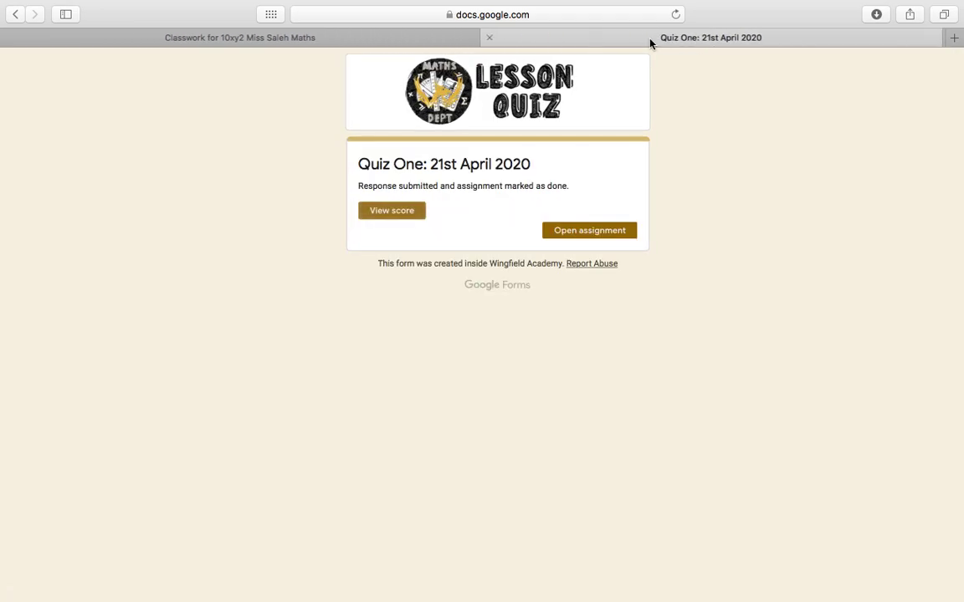
click(492, 38)
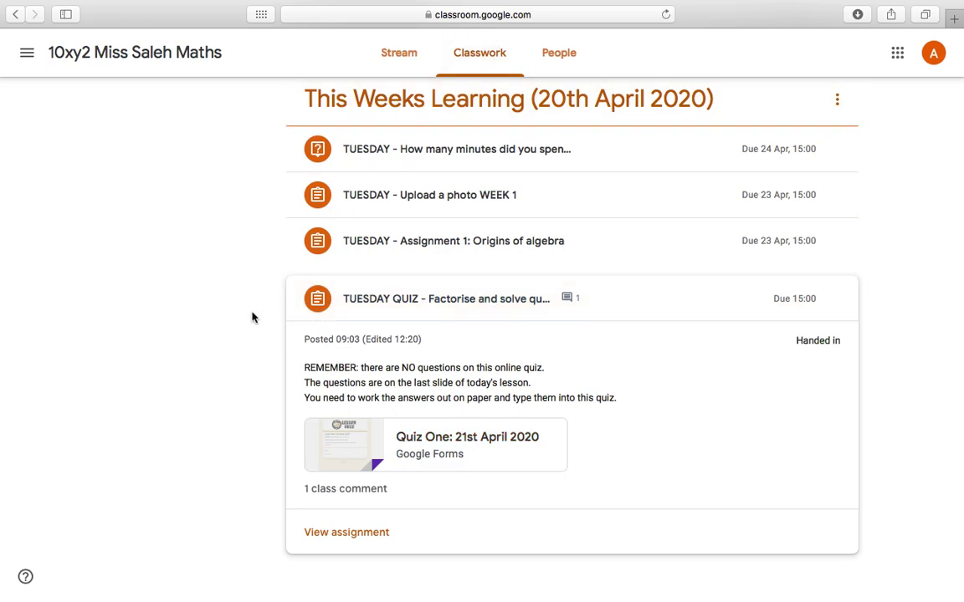
Collapse the TUESDAY QUIZ and open the 'TUESDAY - Assignment 1: Origins of algebra' page.
click(365, 301)
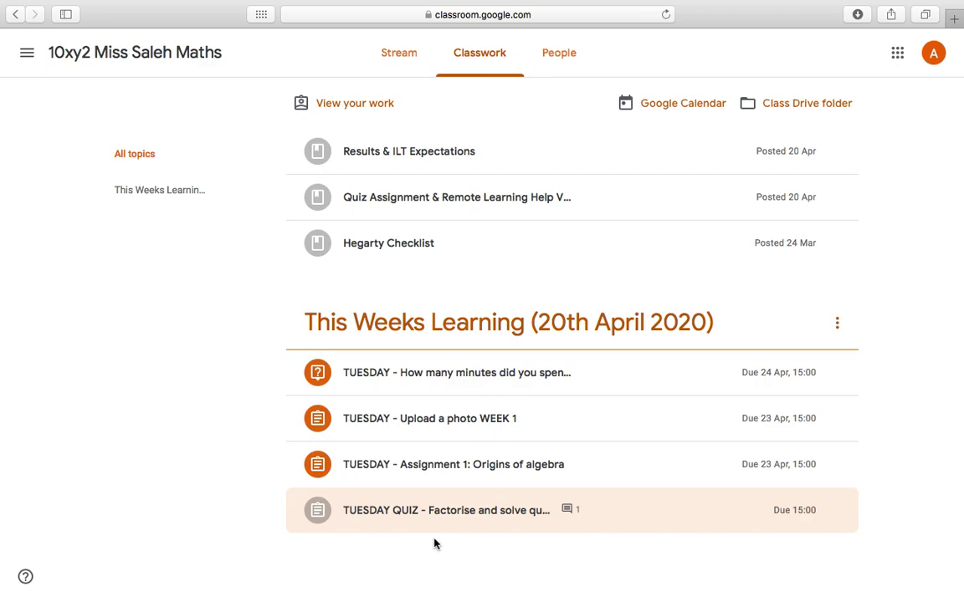
click(401, 476)
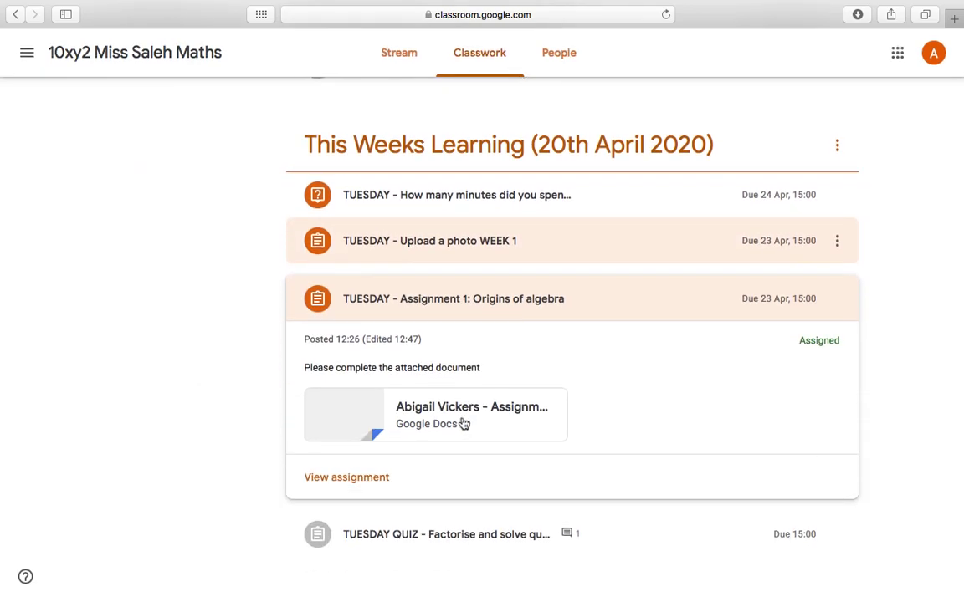
click(352, 481)
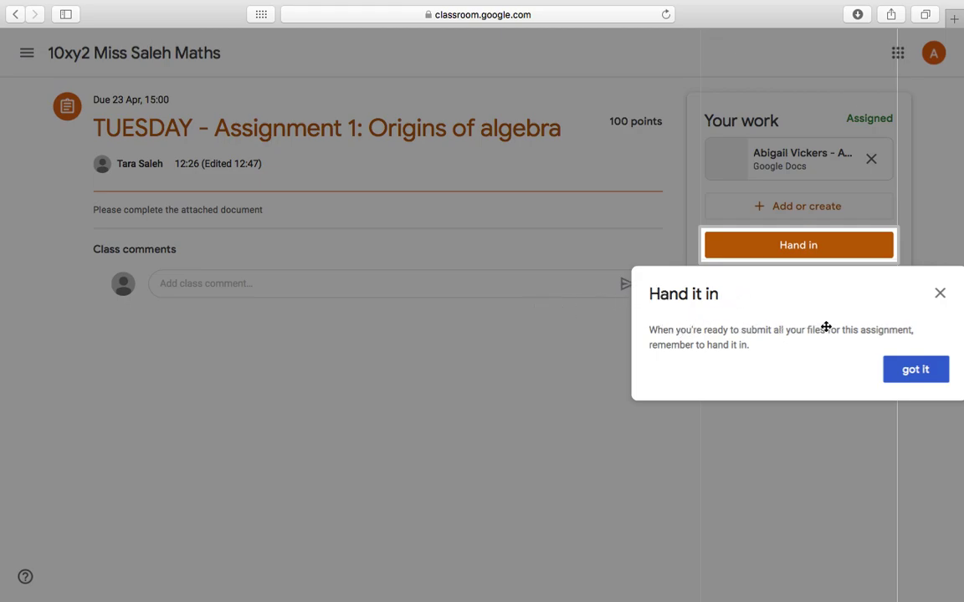
Dismiss the hand-in tip and open the attached Origins of Algebra Google Doc.
click(907, 371)
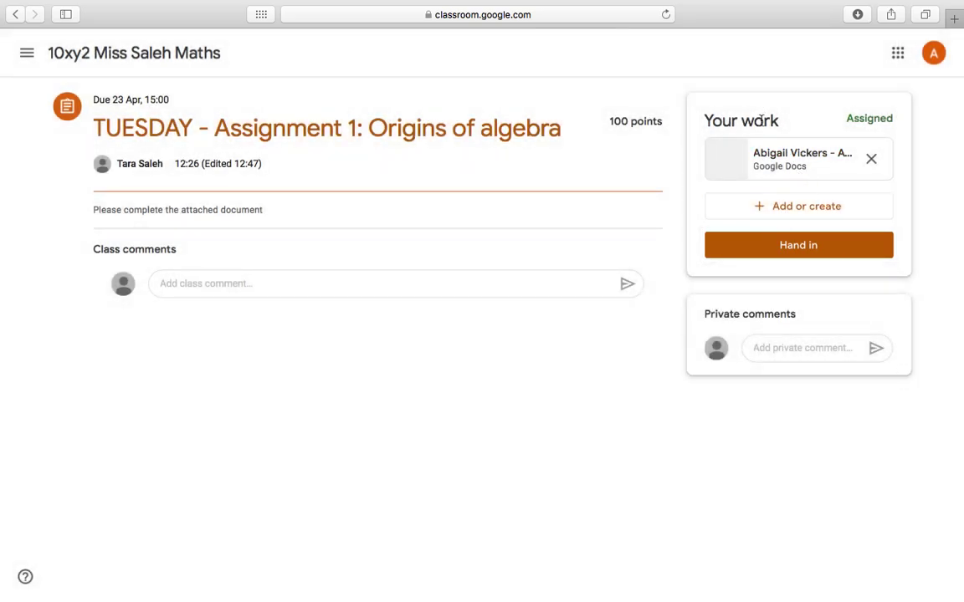
click(776, 159)
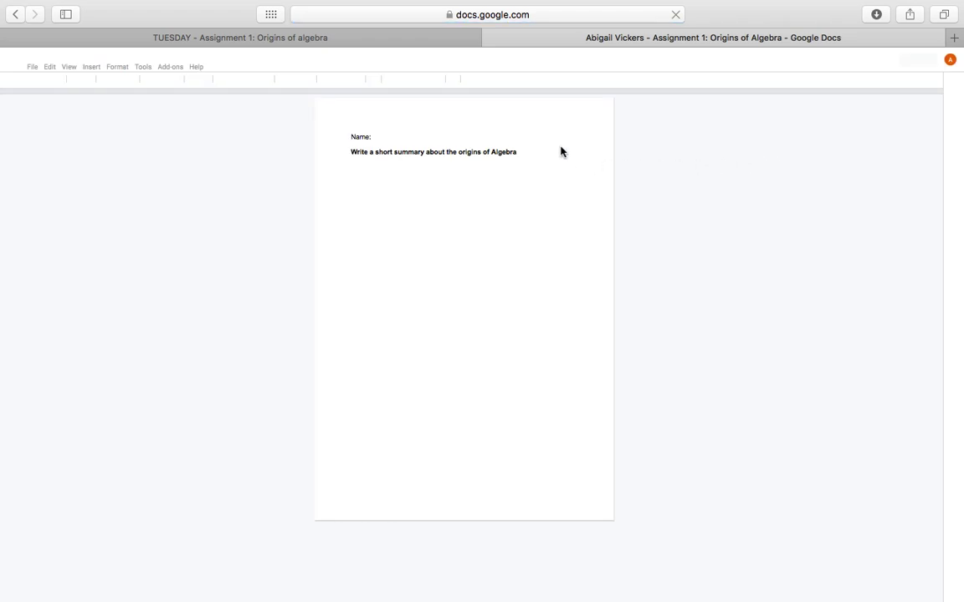
Write the student's name on the document's Name line, then turn in the document.
click(407, 137)
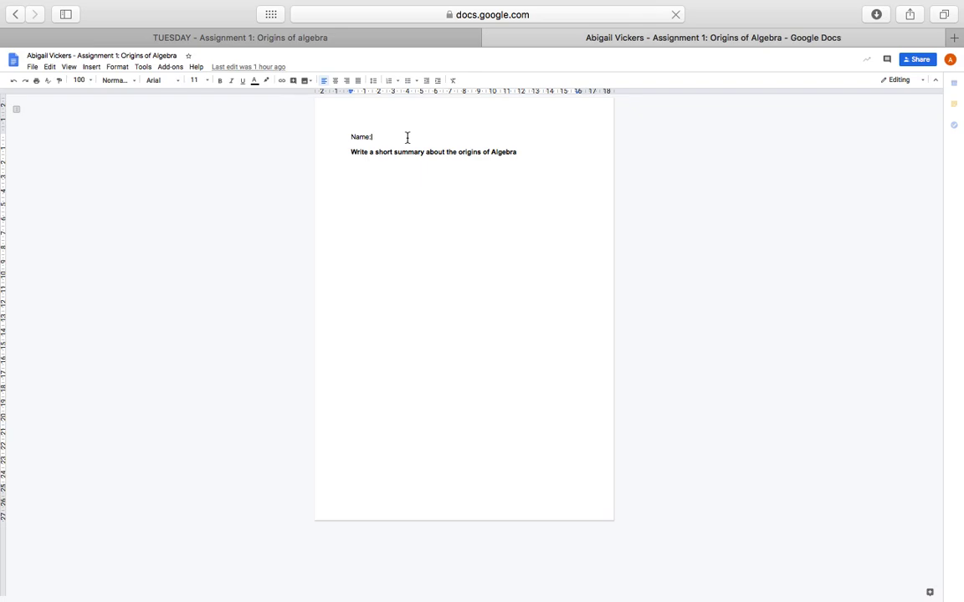
text(Miss Vikc)
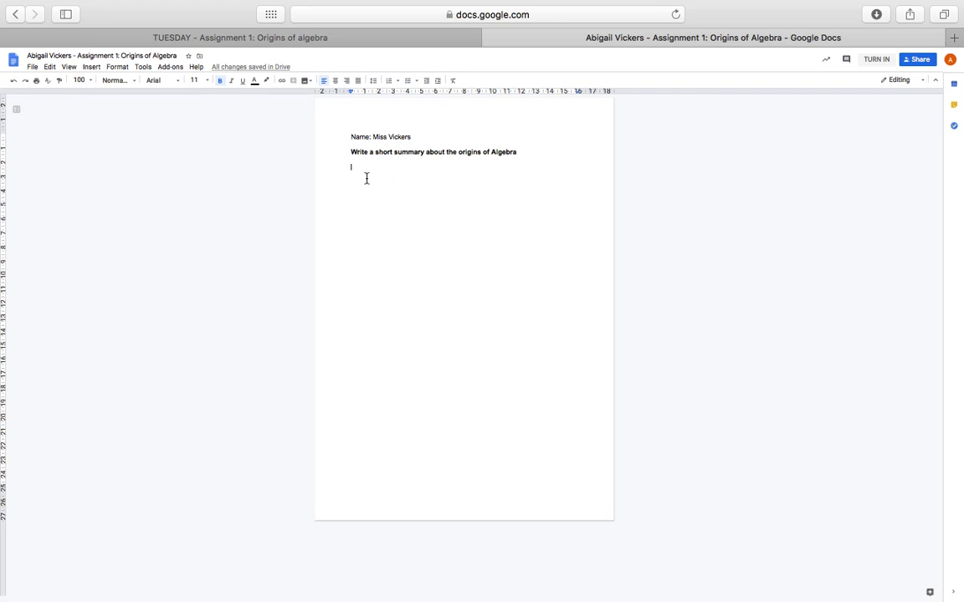
scroll(367, 178, up, 5)
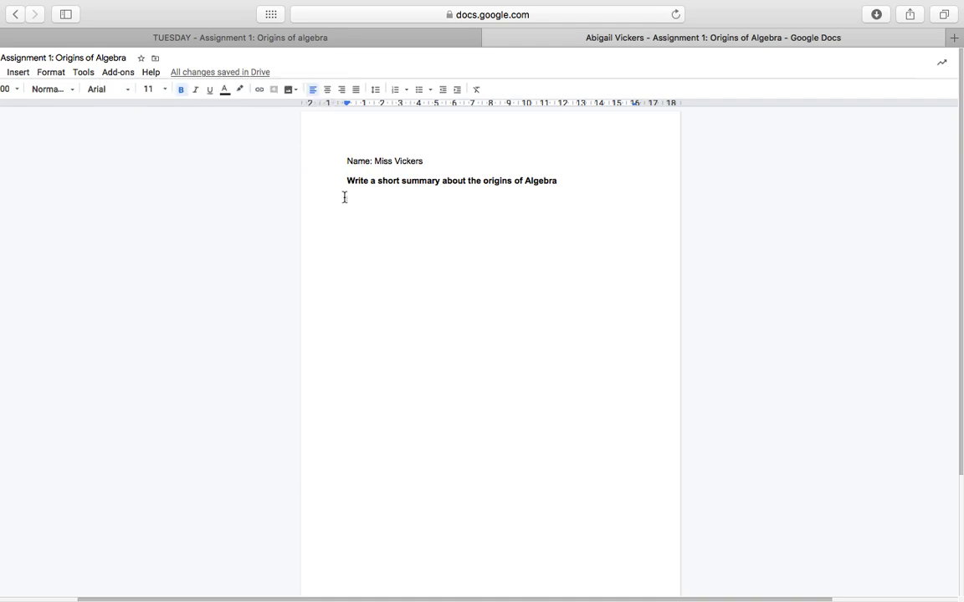
key(super+minus)
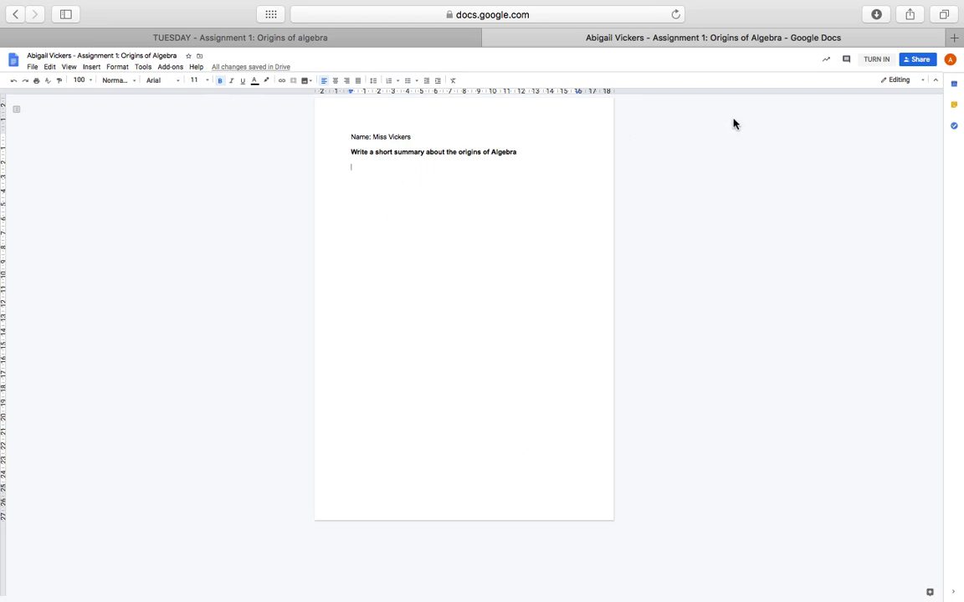
scroll(875, 65, up, 3)
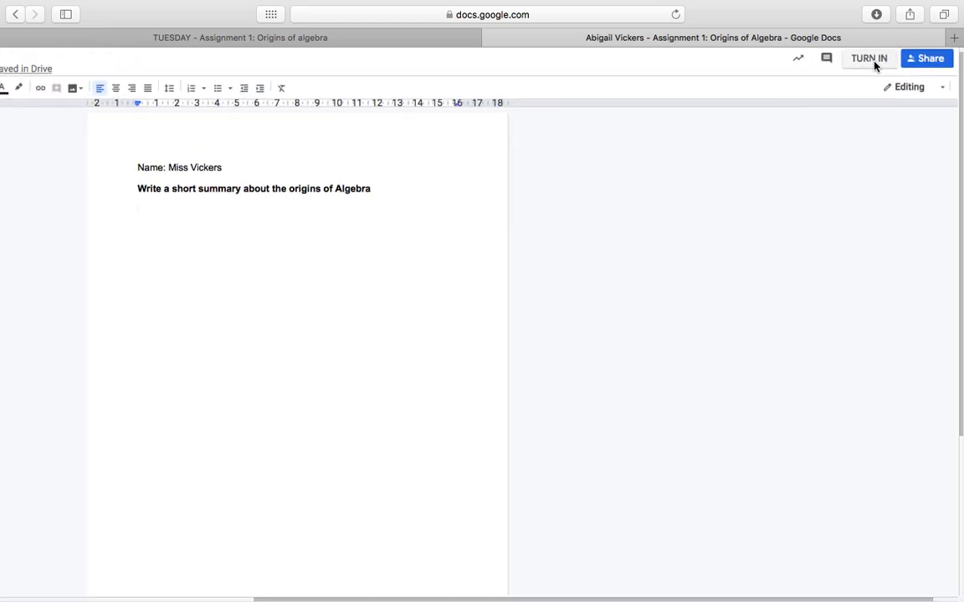
scroll(828, 184, down, 1)
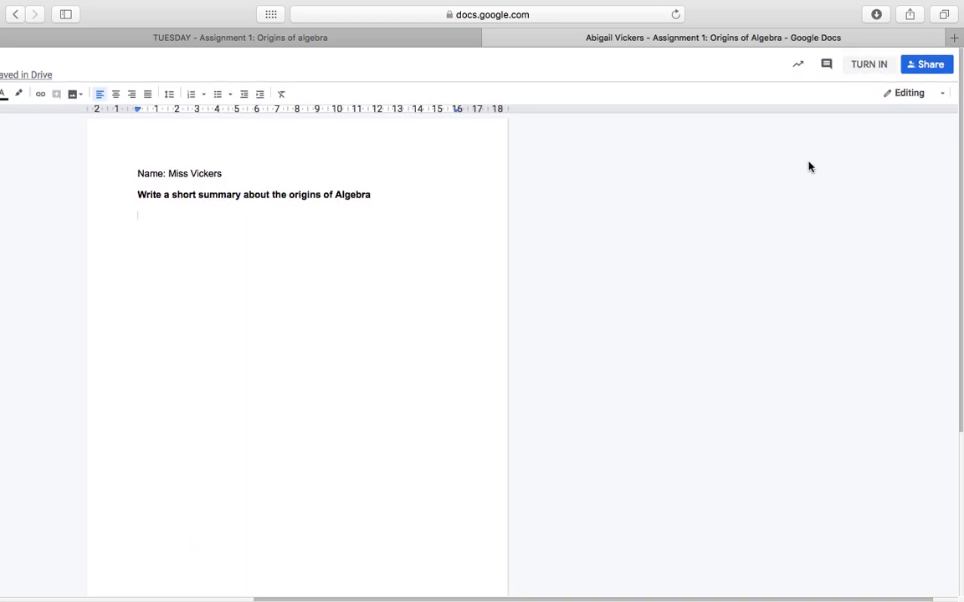
click(867, 65)
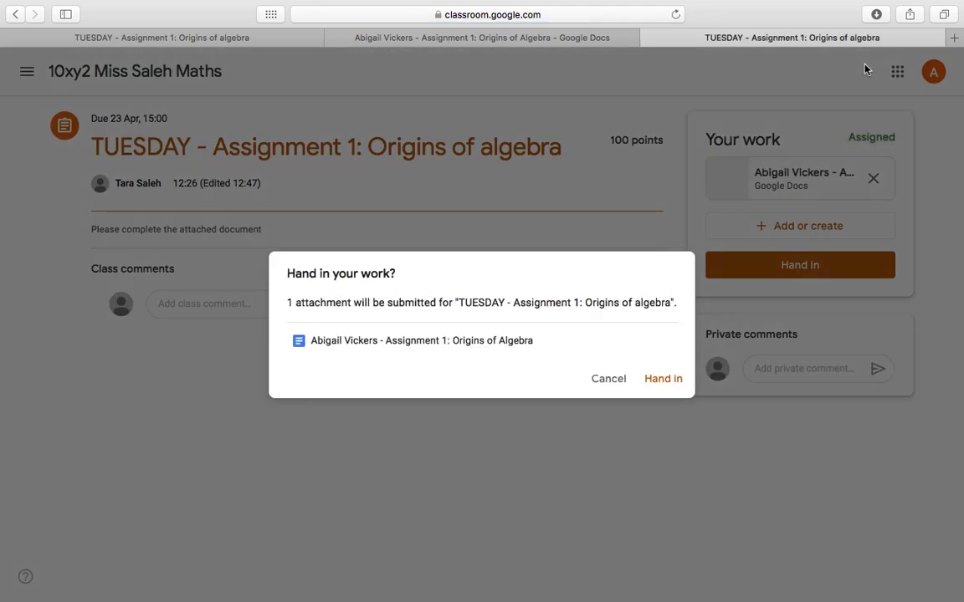
Confirm handing in the Google Docs attachment, leaving the class and private comments empty.
click(660, 382)
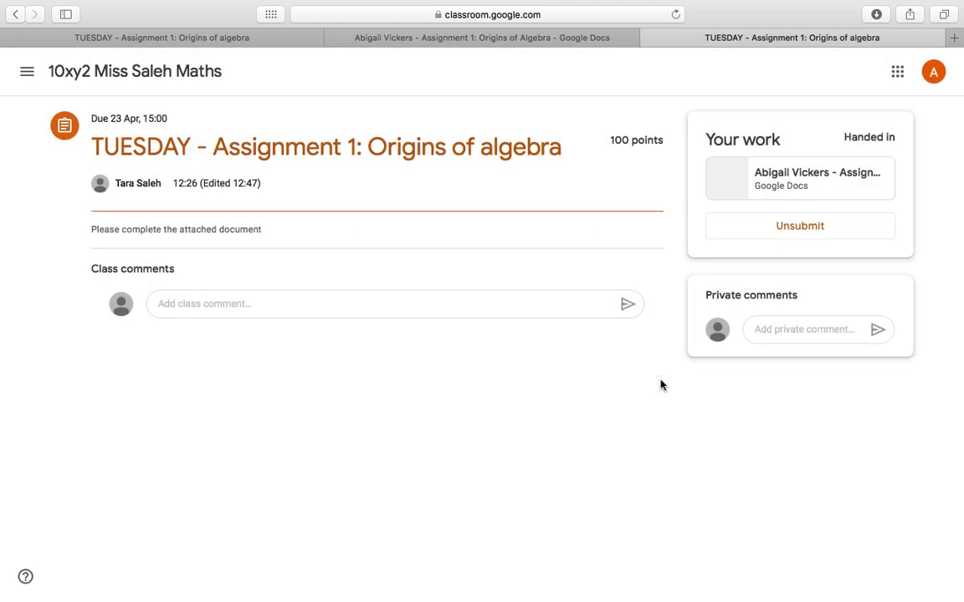
click(468, 305)
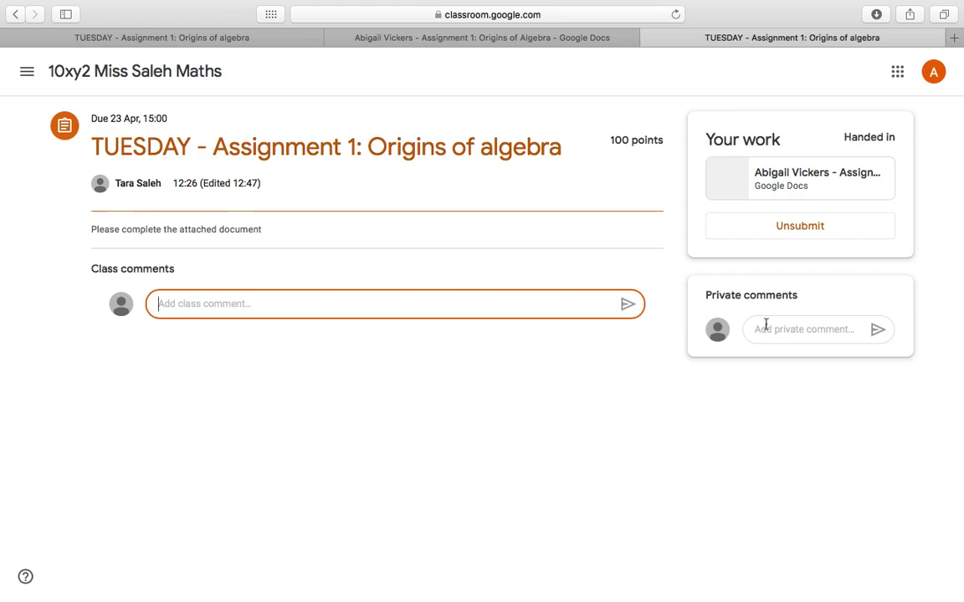
click(801, 336)
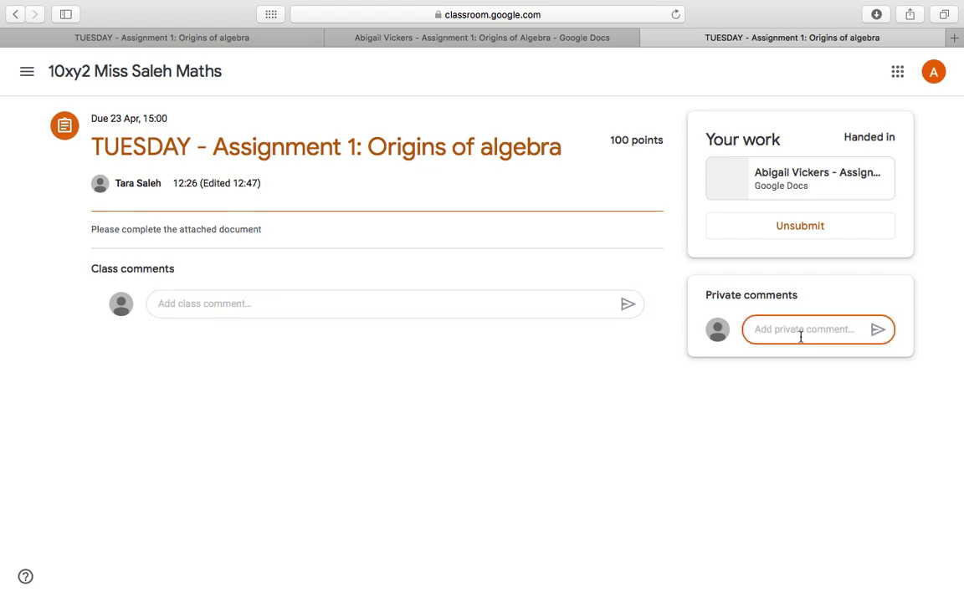
click(927, 271)
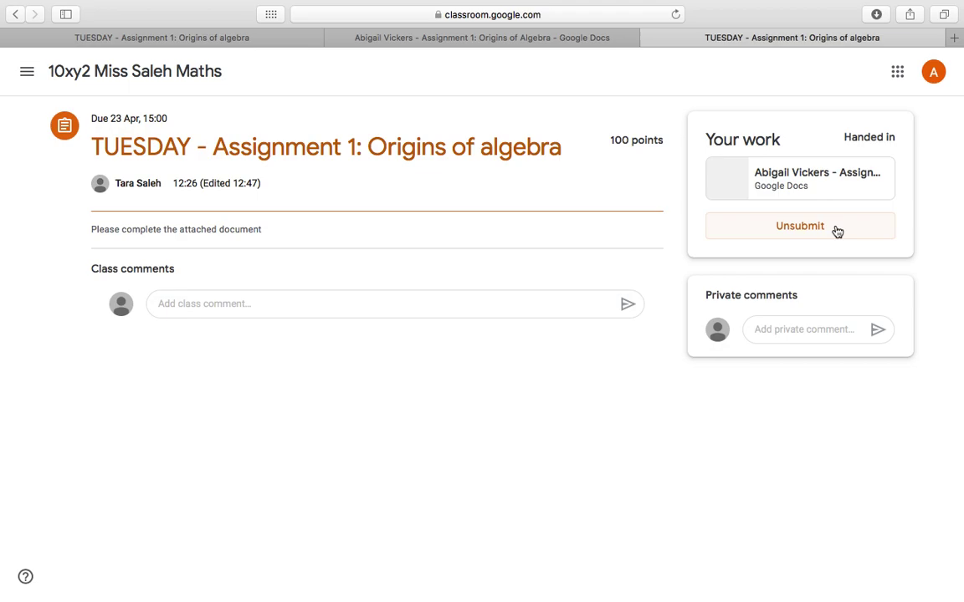
Close the extra Classroom tab and the Google Docs tab, returning to the 10xy2 class Stream.
click(649, 38)
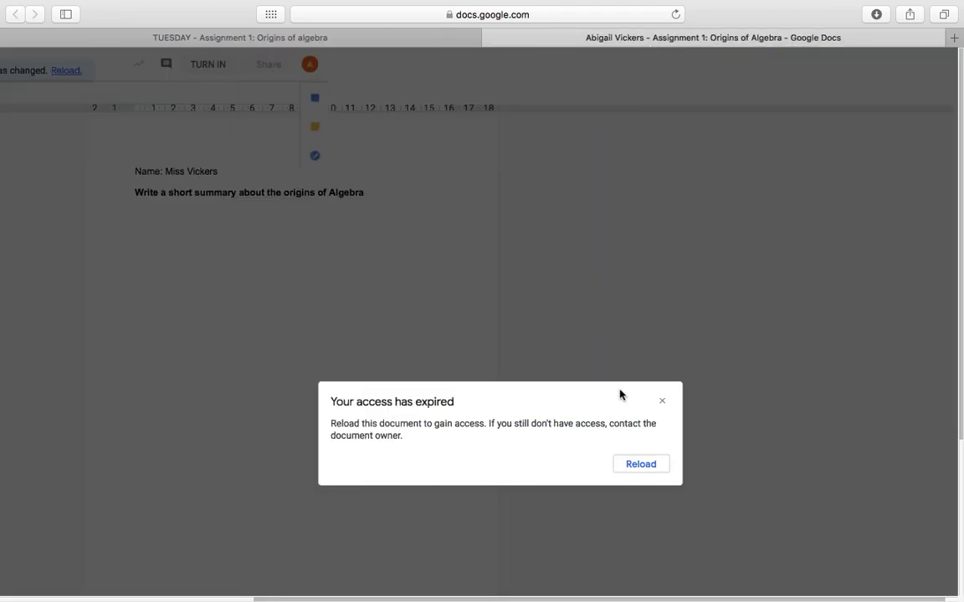
click(662, 401)
click(491, 40)
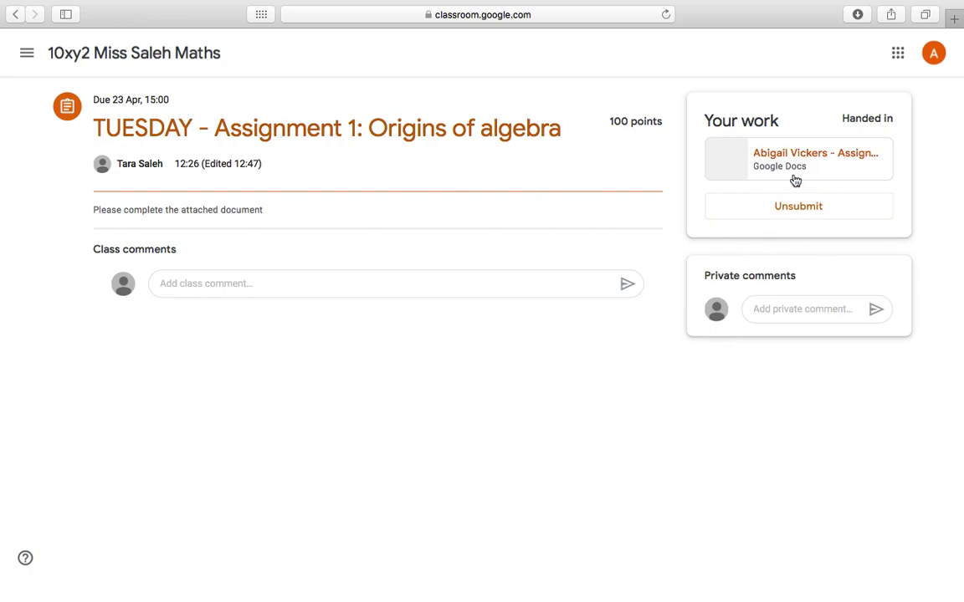
click(123, 60)
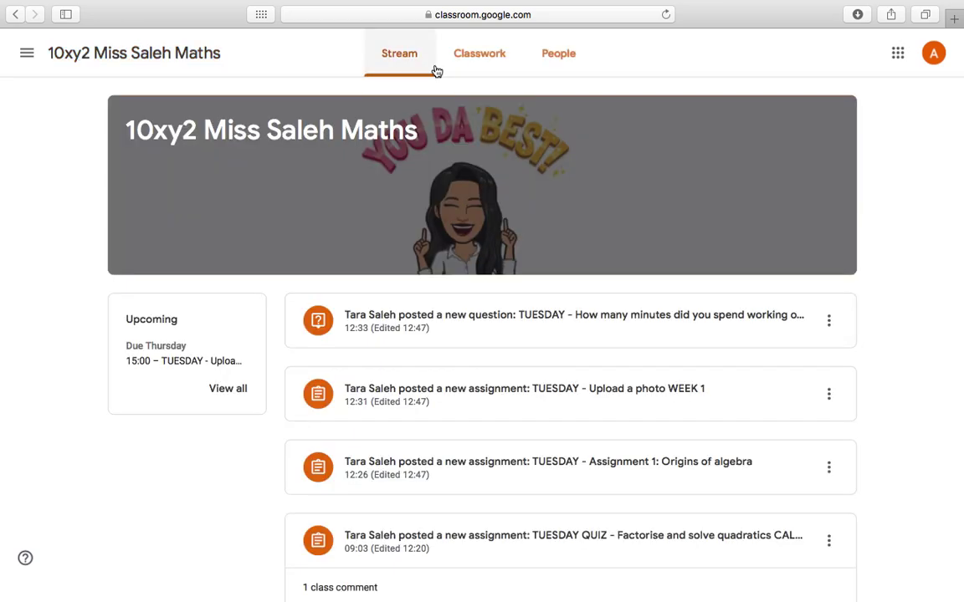
Open the 'TUESDAY - Upload a photo WEEK 1' assignment from the Classwork list.
click(477, 71)
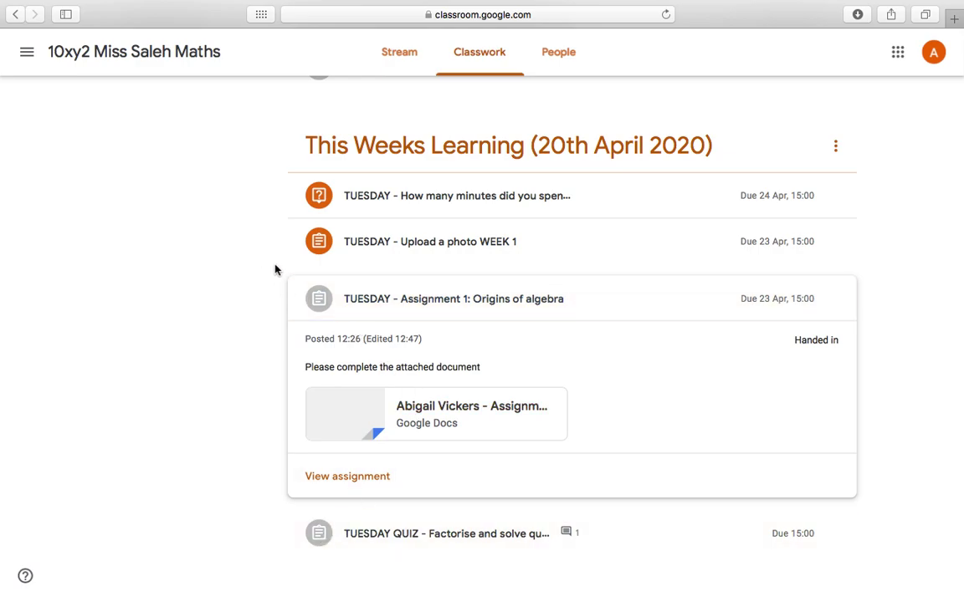
click(356, 253)
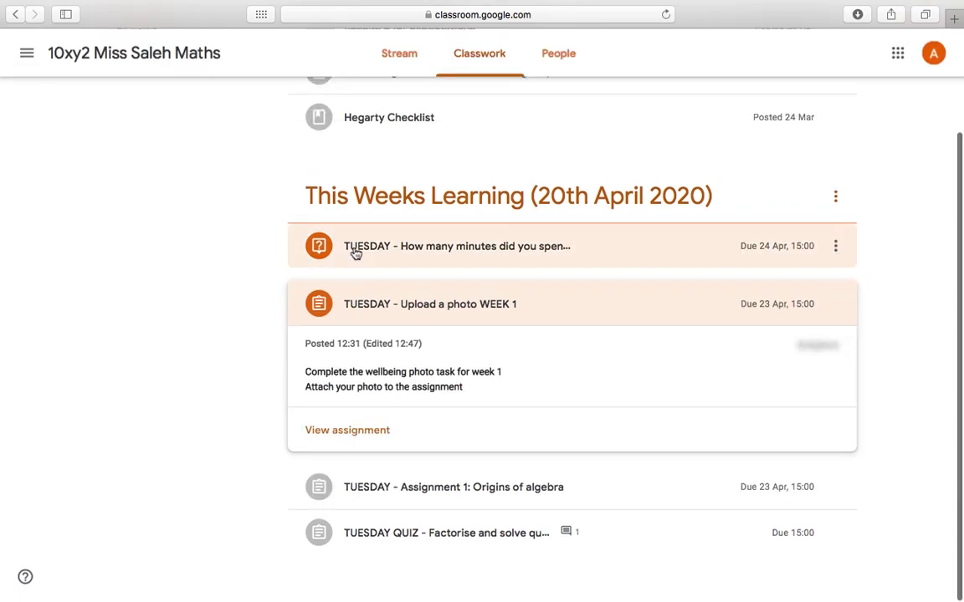
click(349, 433)
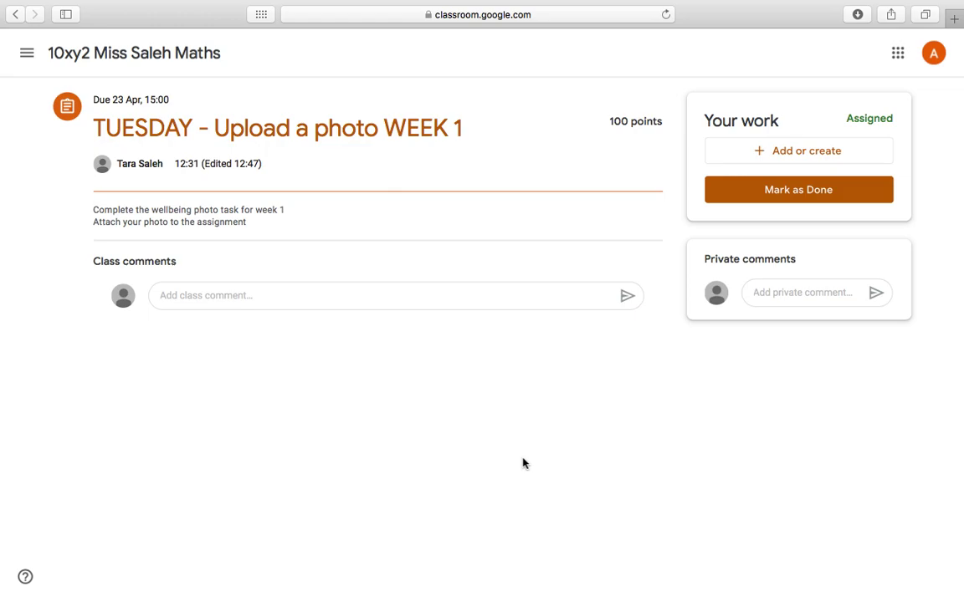
Show the Add or create options in the photo assignment's Your work card.
drag(194, 212, 216, 216)
click(251, 341)
click(749, 157)
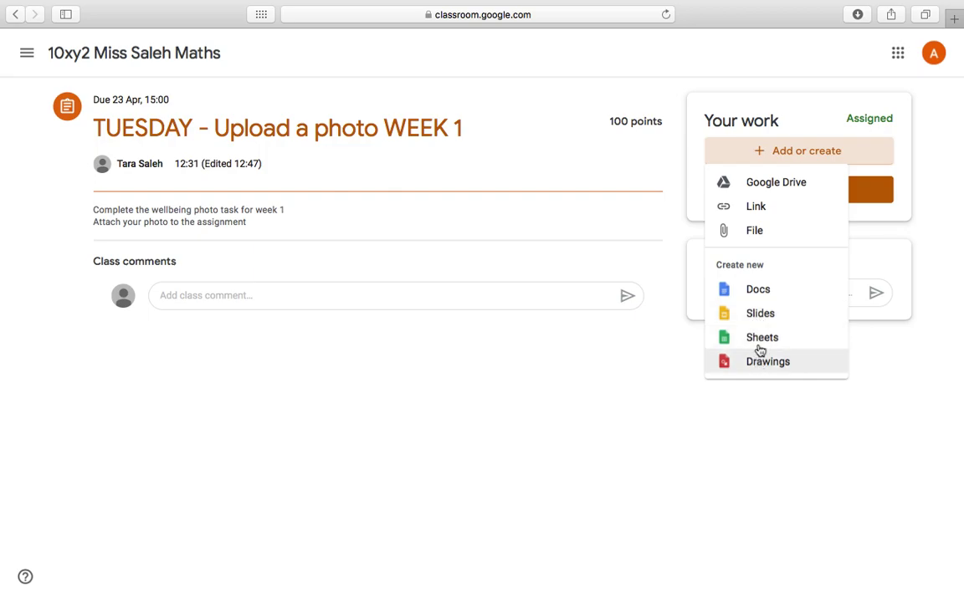
Attach Wellbeing Photo.JPG, Wellbeing document and Wellbeing Powerpoint.pptx from Drive's '1. My Work' folder.
click(794, 191)
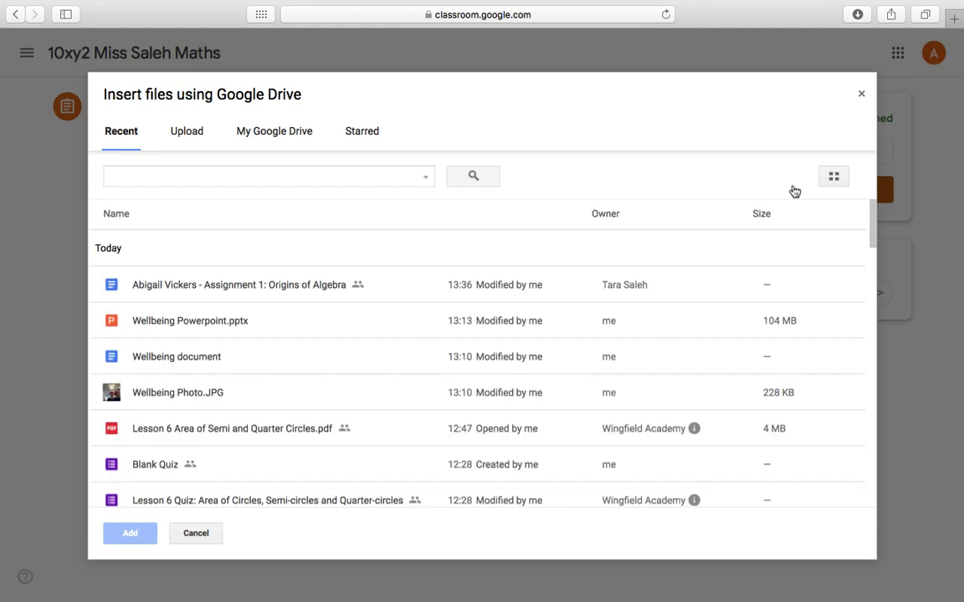
click(273, 134)
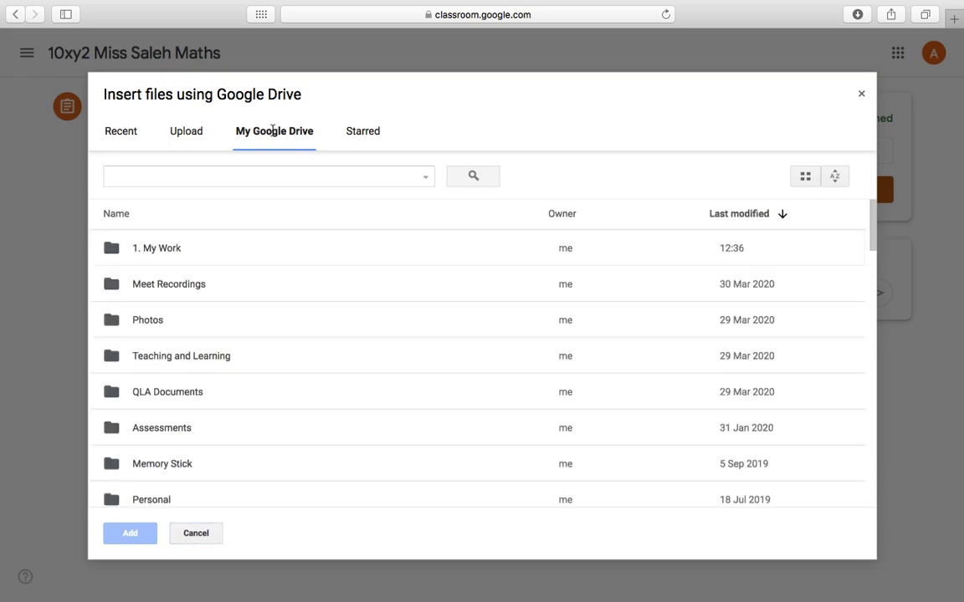
double_click(173, 253)
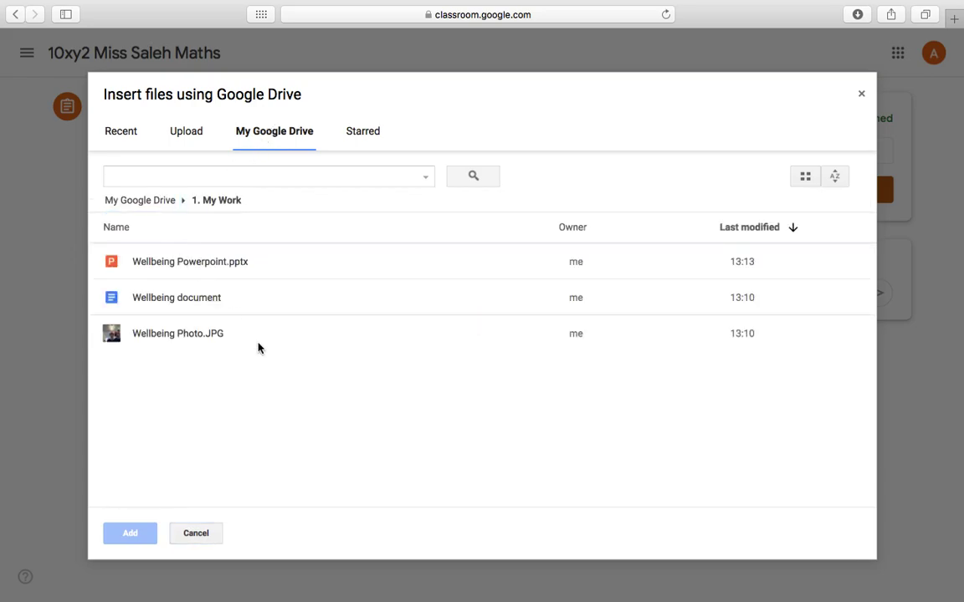
click(204, 337)
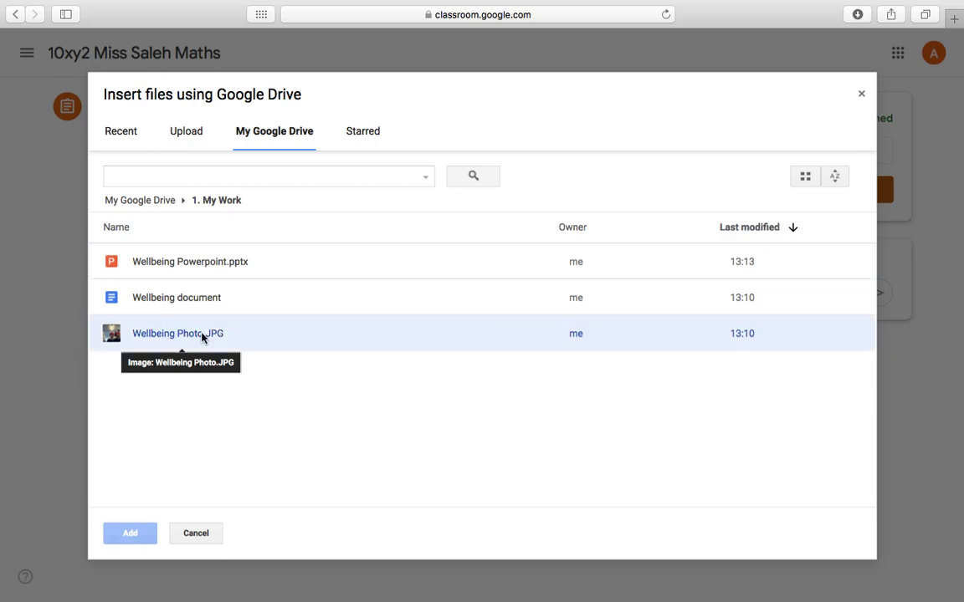
shift+click(209, 300)
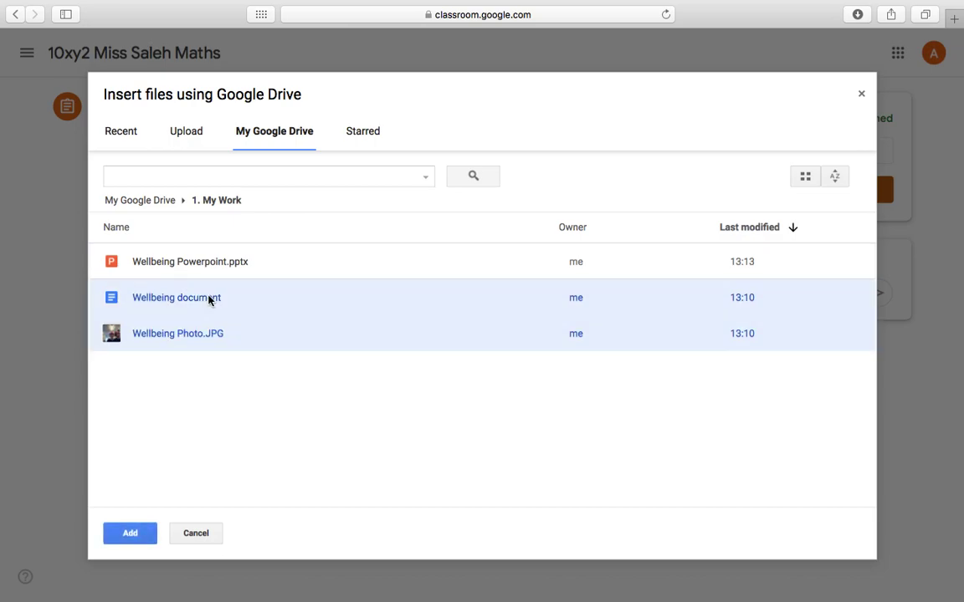
shift+click(228, 268)
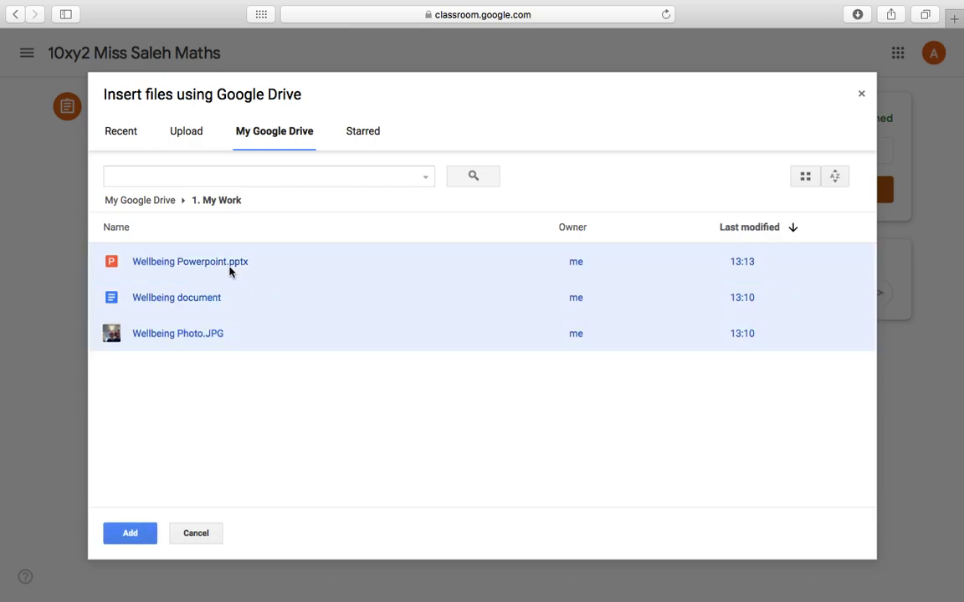
click(139, 536)
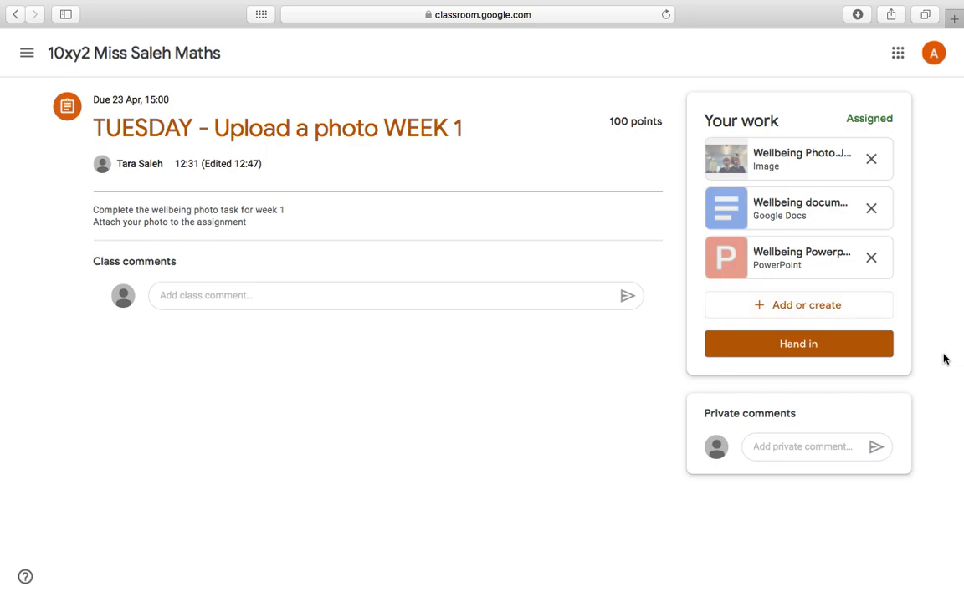
Hand in the Upload a photo WEEK 1 assignment with its three Wellbeing files.
click(569, 299)
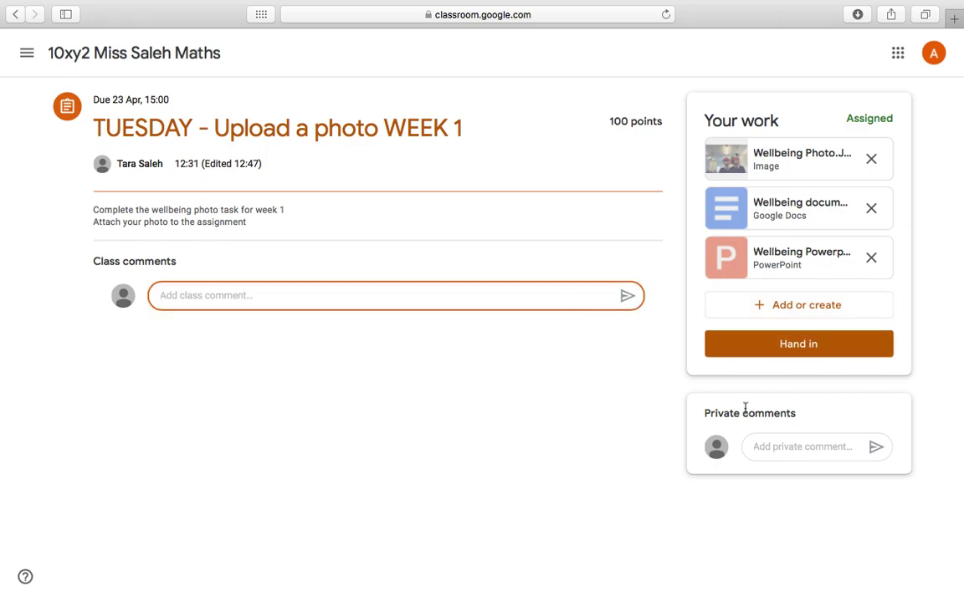
click(770, 446)
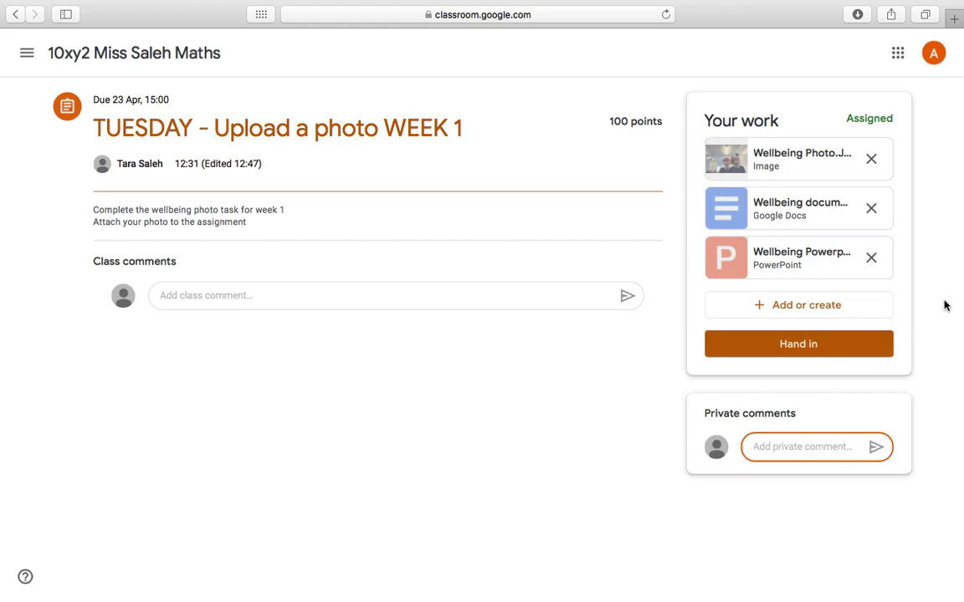
click(857, 349)
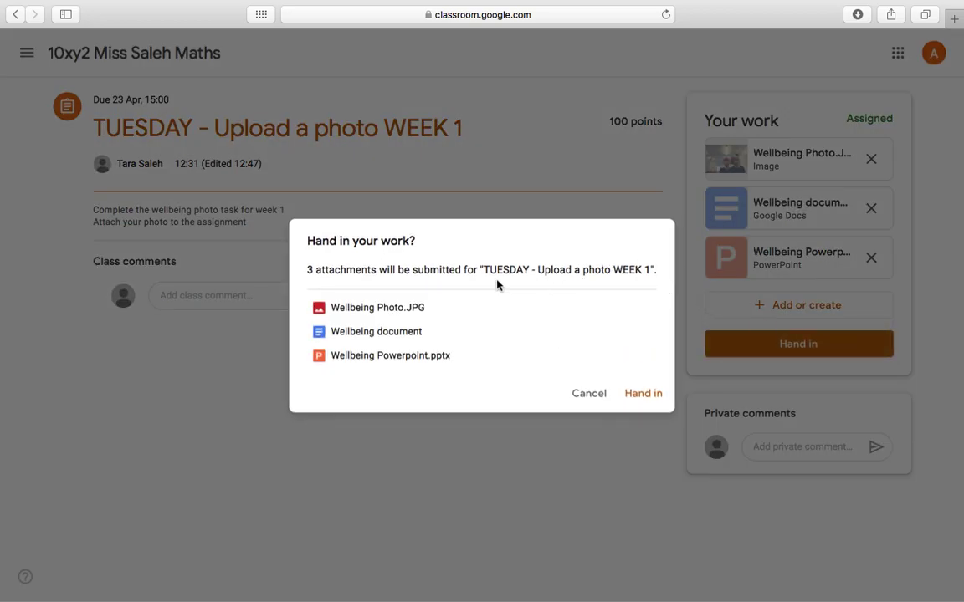
click(640, 400)
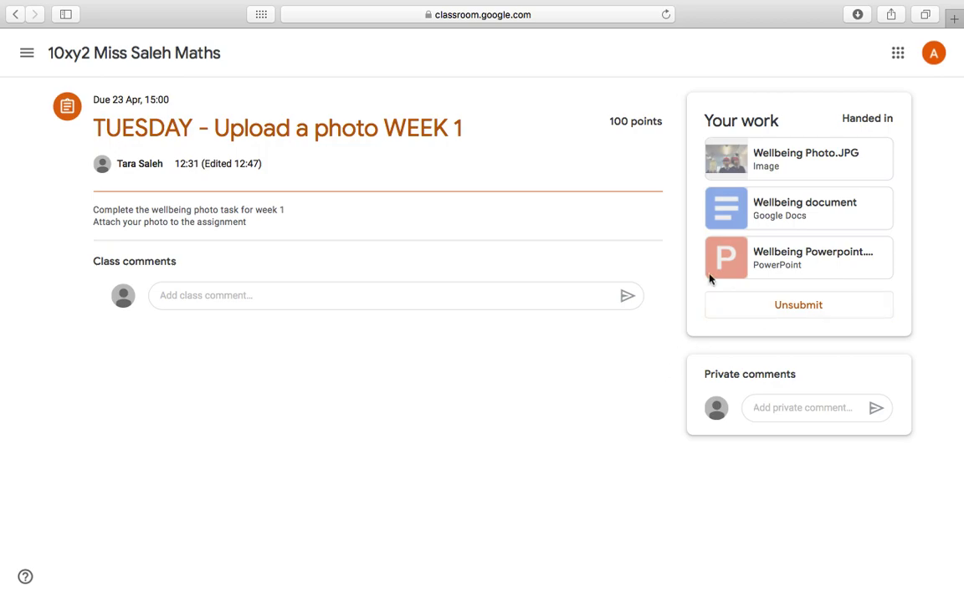
Open the 'TUESDAY - How many minutes did you spend working on the quiz today?' question.
click(87, 60)
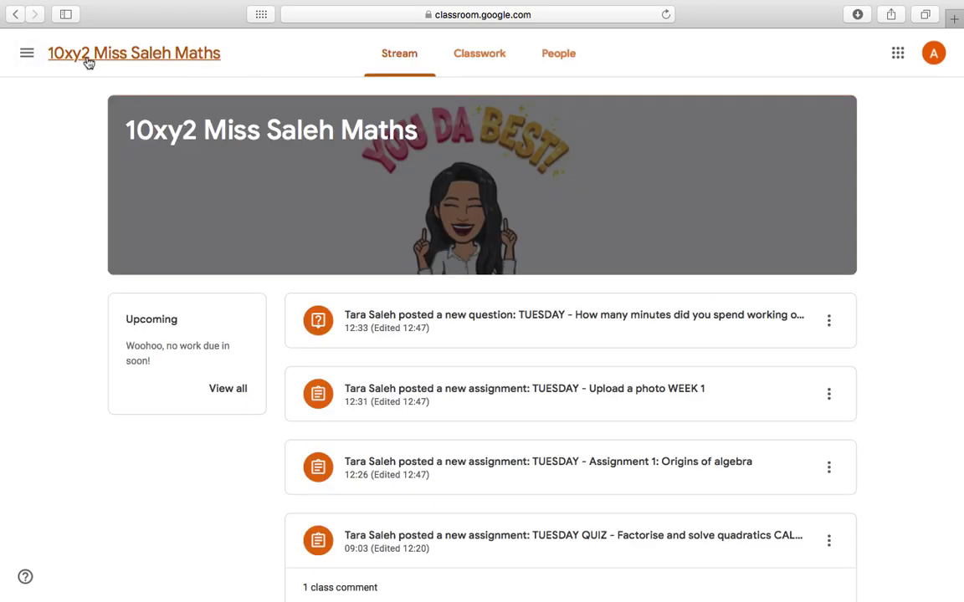
click(477, 57)
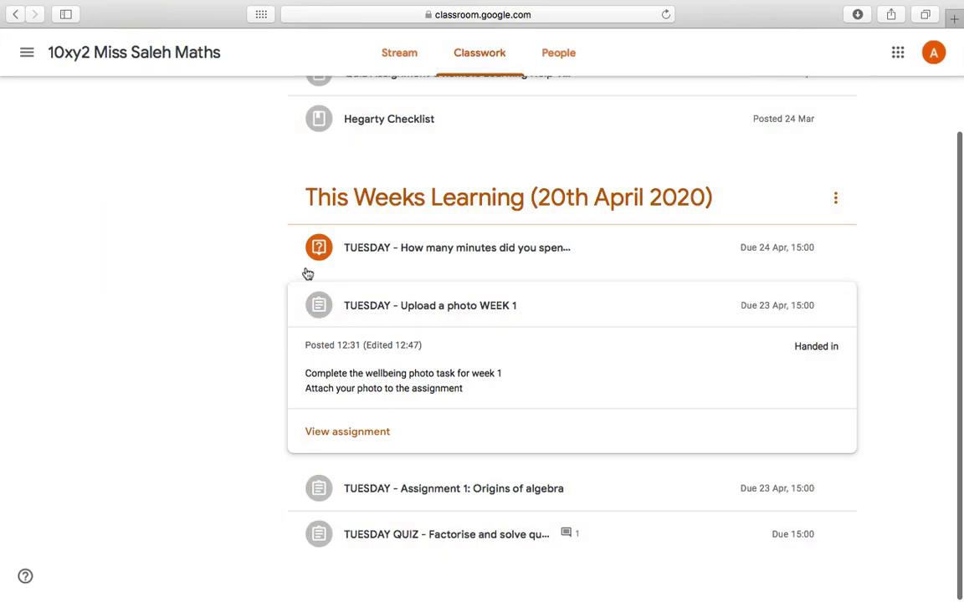
click(359, 265)
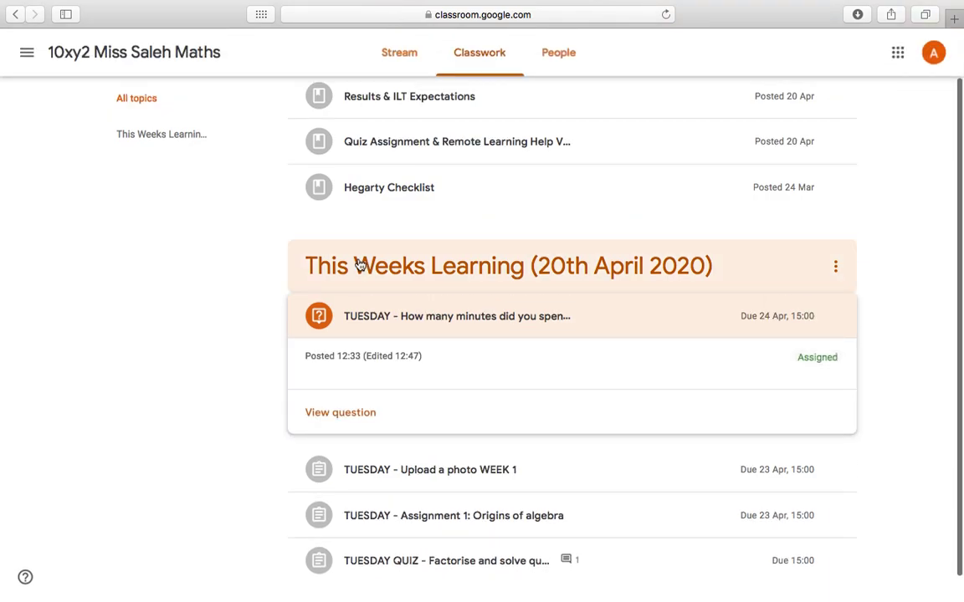
click(351, 414)
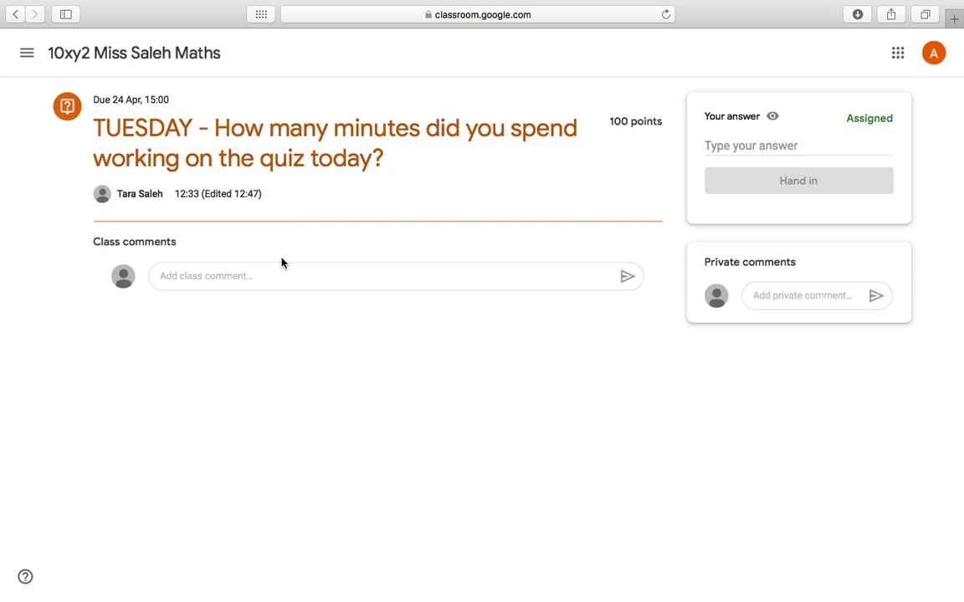
Post '1 hour' as a class comment on the quiz-minutes question.
click(277, 280)
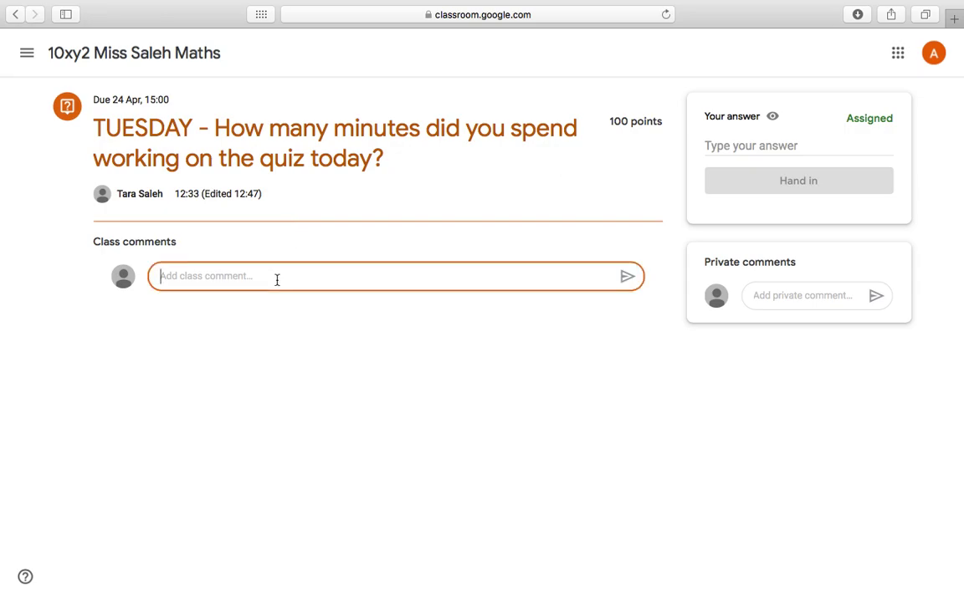
text(1 hour)
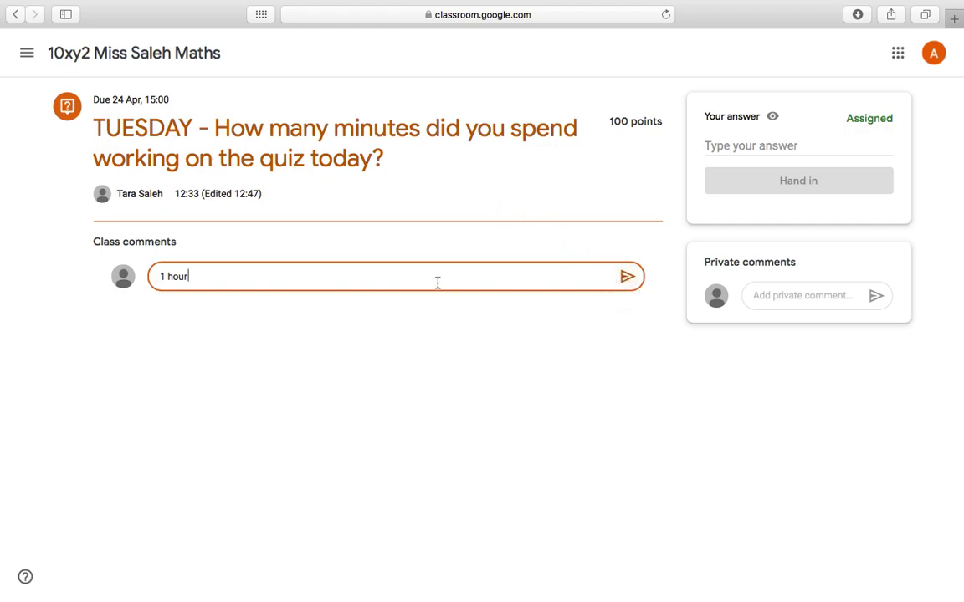
click(627, 277)
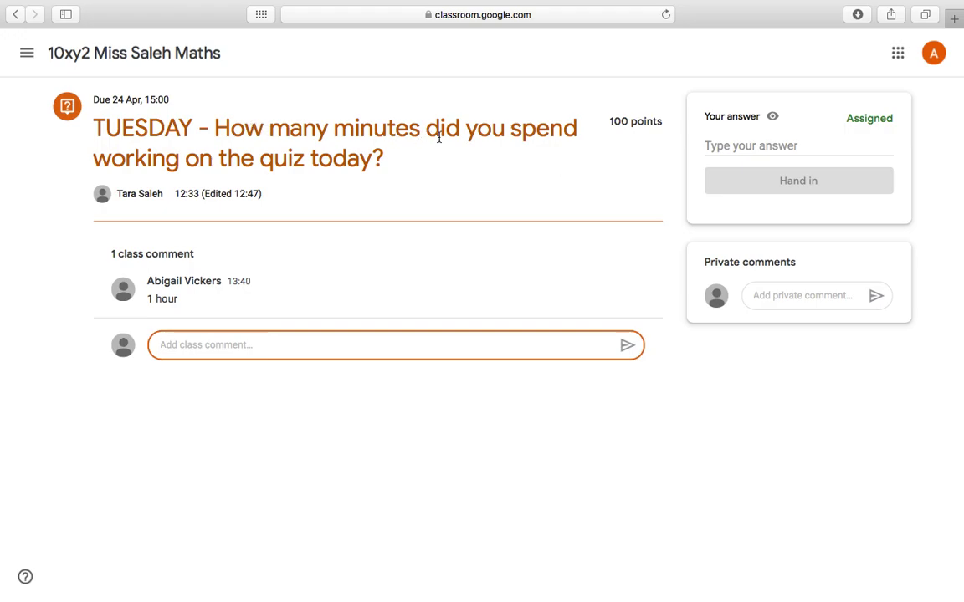
Answer the question with '1 hour' and hand it in.
click(758, 142)
text(1 h)
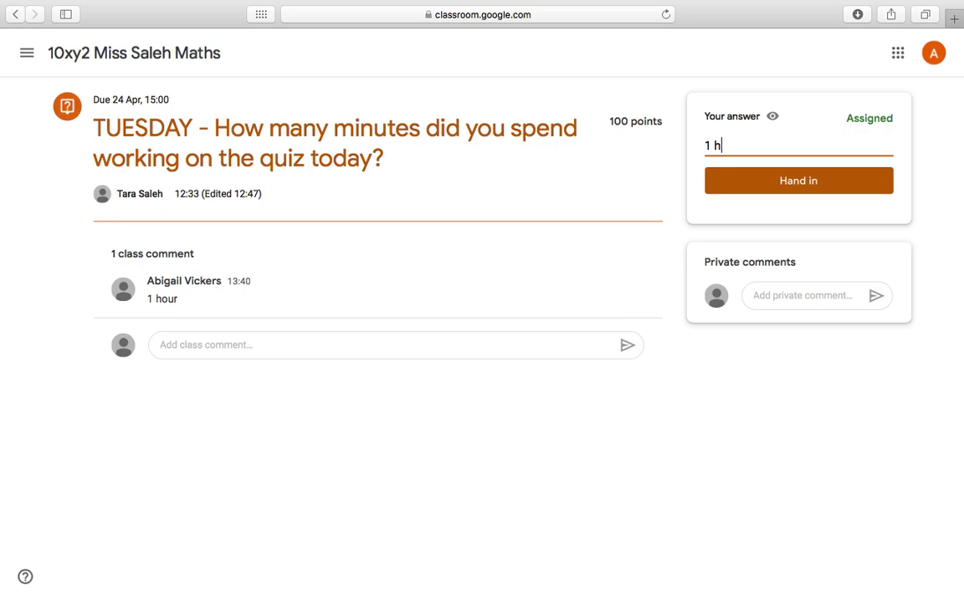
text(ou)
key(BackSpace)
text(our)
click(809, 183)
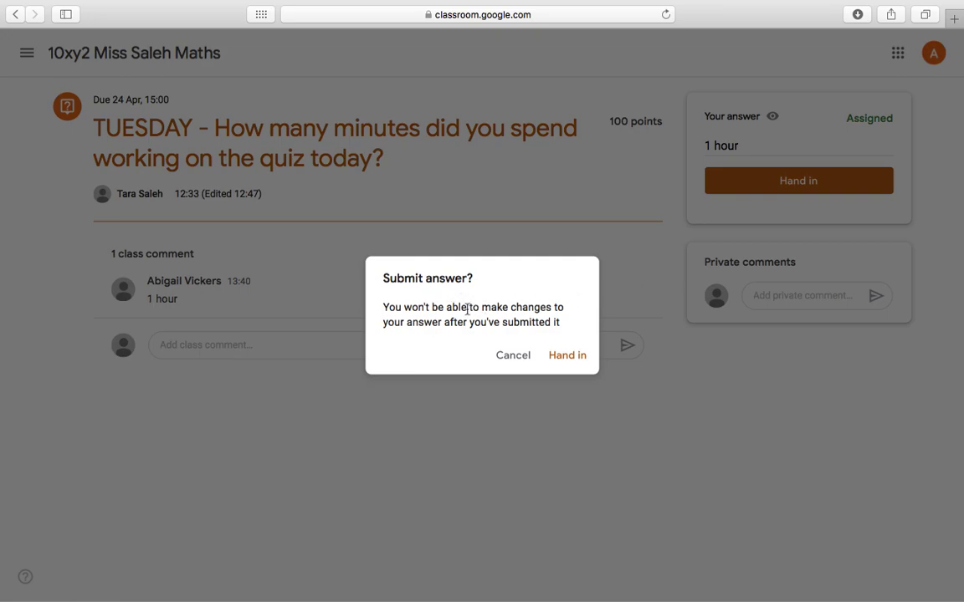
click(569, 360)
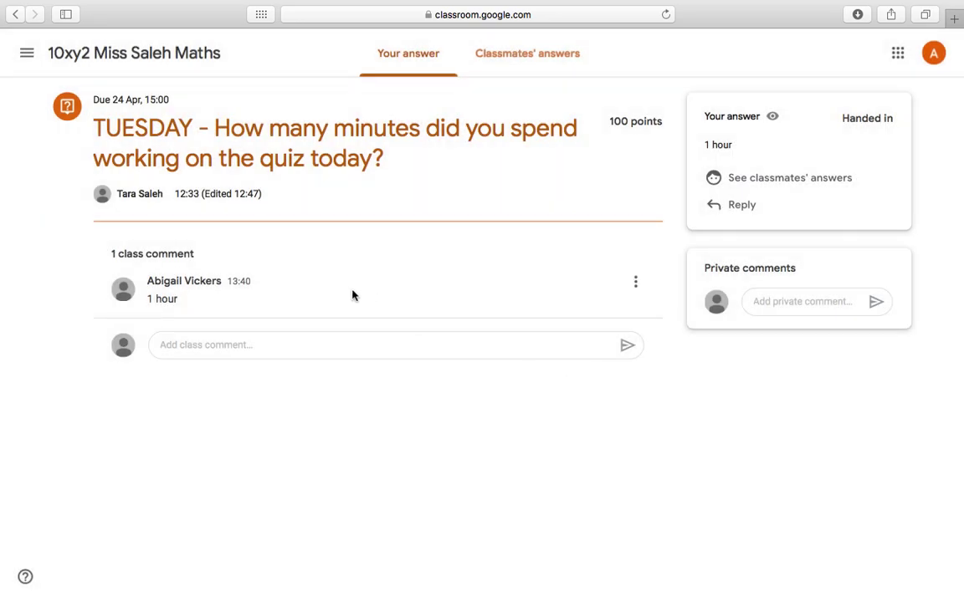
Delete the '1 hour' class comment and return to the class's Classwork list.
click(635, 283)
click(611, 325)
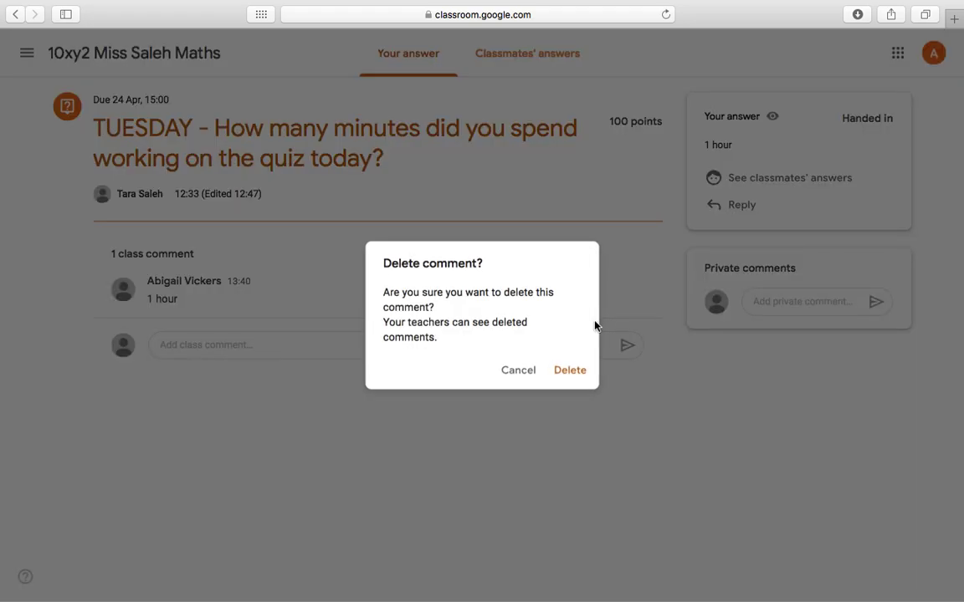
click(568, 370)
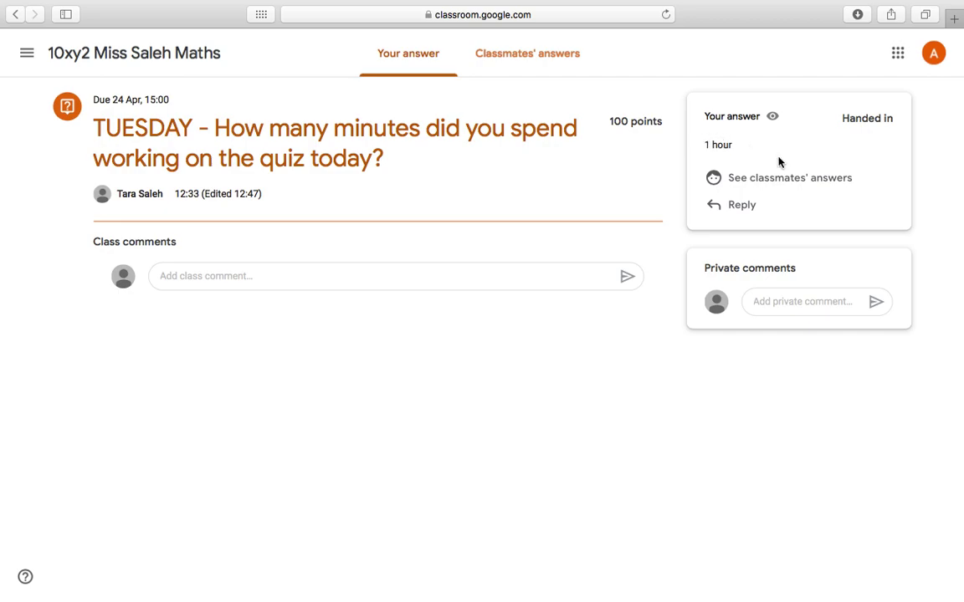
click(194, 60)
click(481, 75)
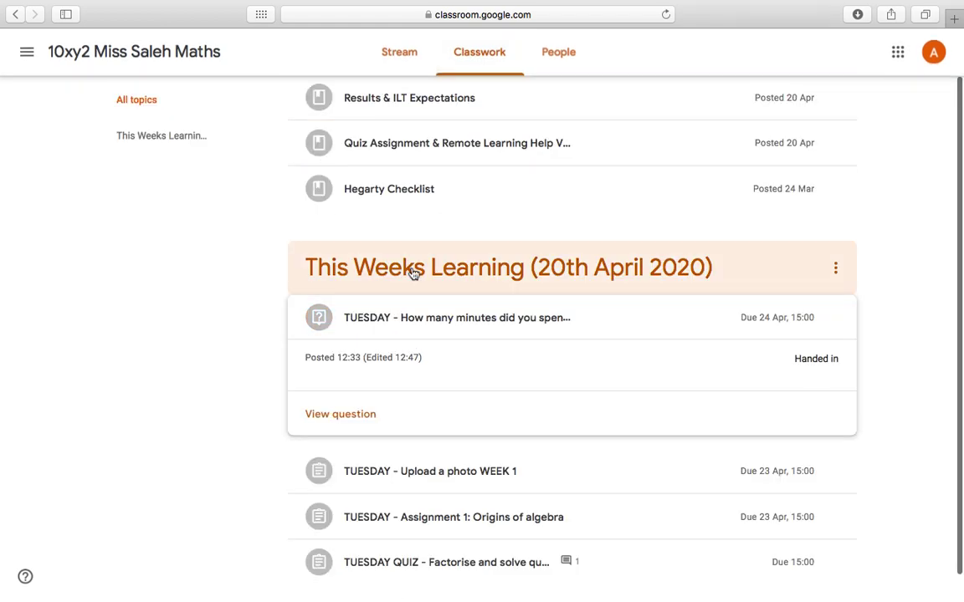
Go to the Classes overview from the main navigation menu.
scroll(418, 386, down, 1)
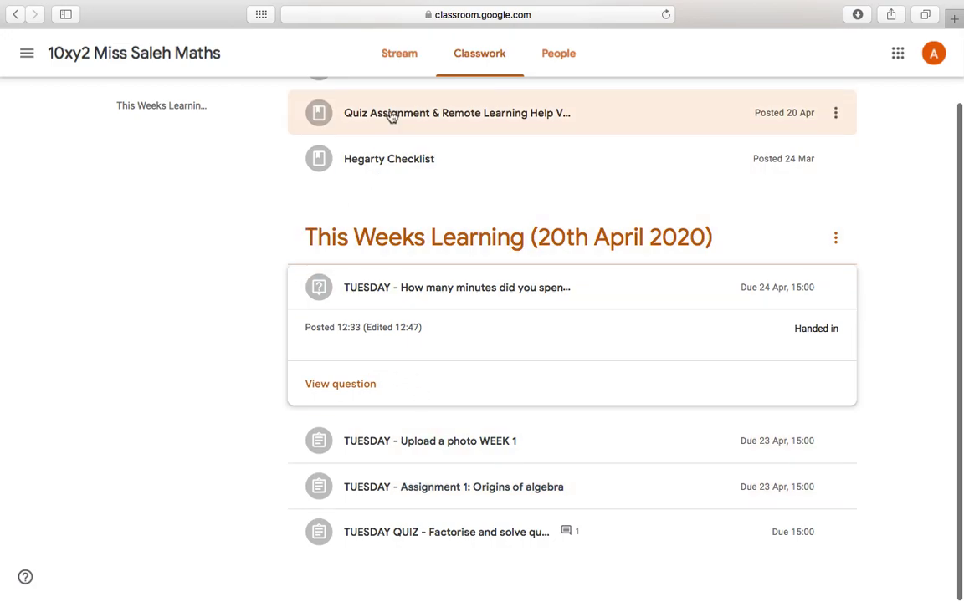
click(27, 55)
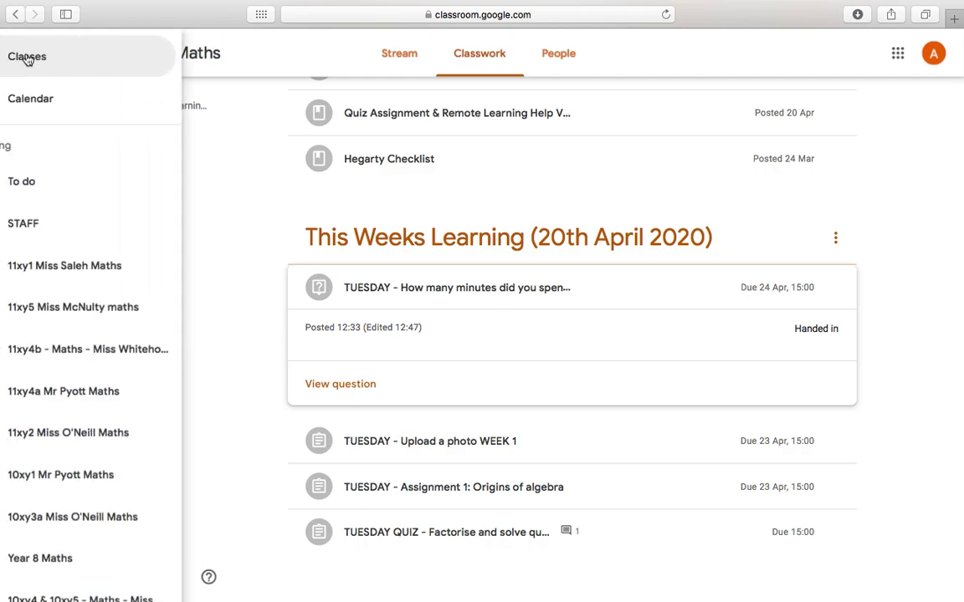
click(62, 62)
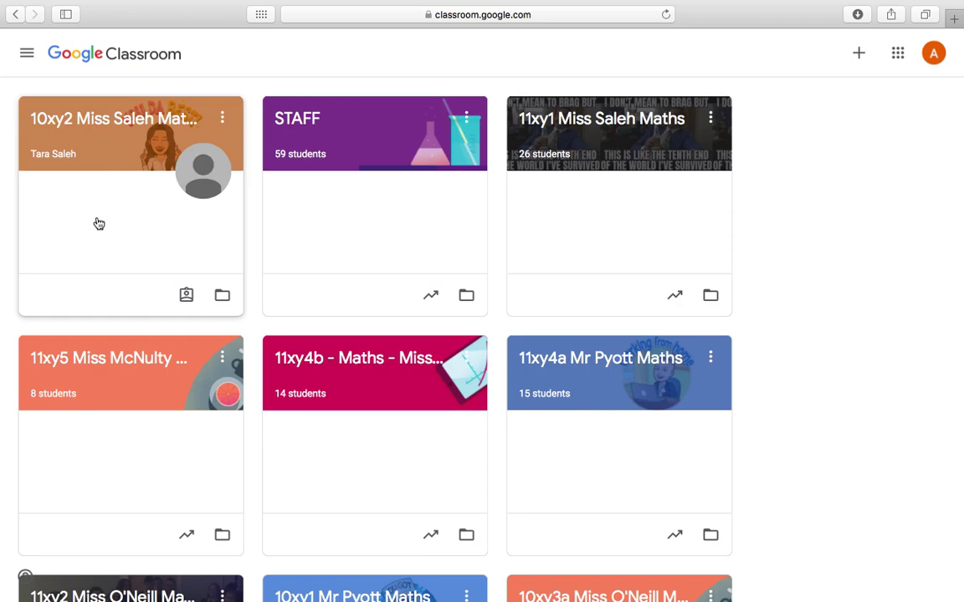
Browse the class cards and open the 10xy2 Miss Saleh Maths class.
scroll(697, 324, down, 8)
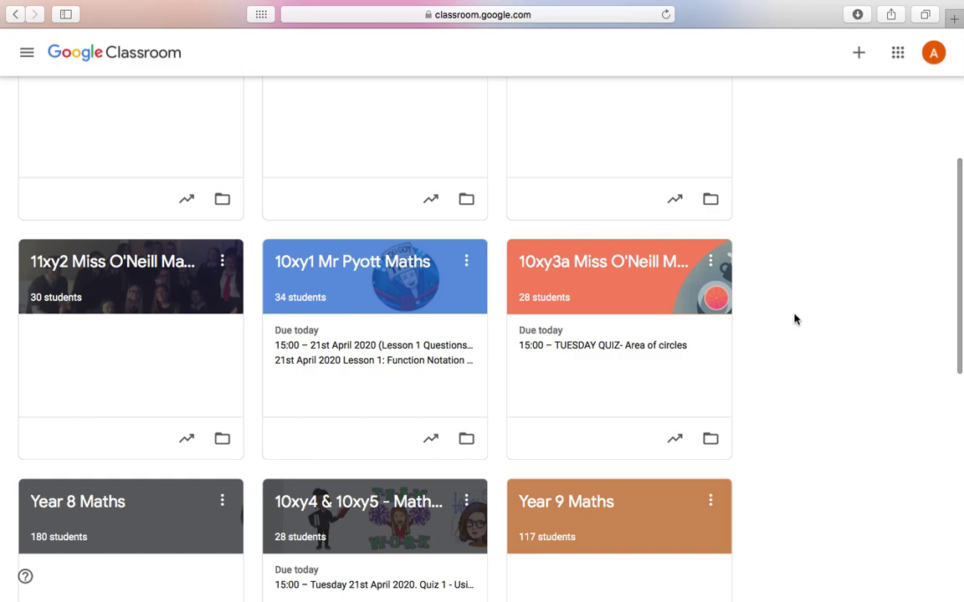
scroll(795, 318, up, 8)
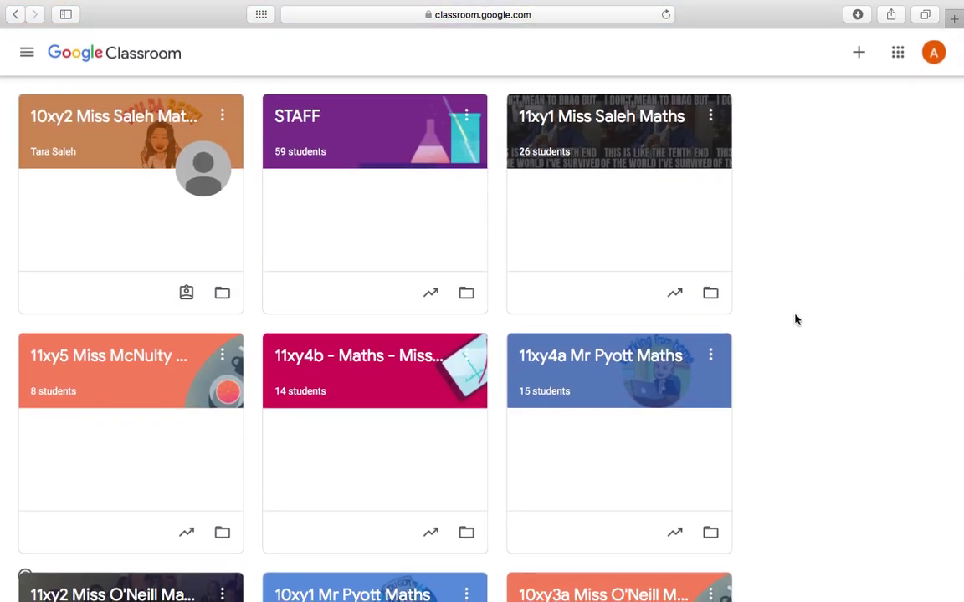
scroll(795, 319, down, 7)
scroll(795, 319, down, 15)
scroll(795, 318, up, 20)
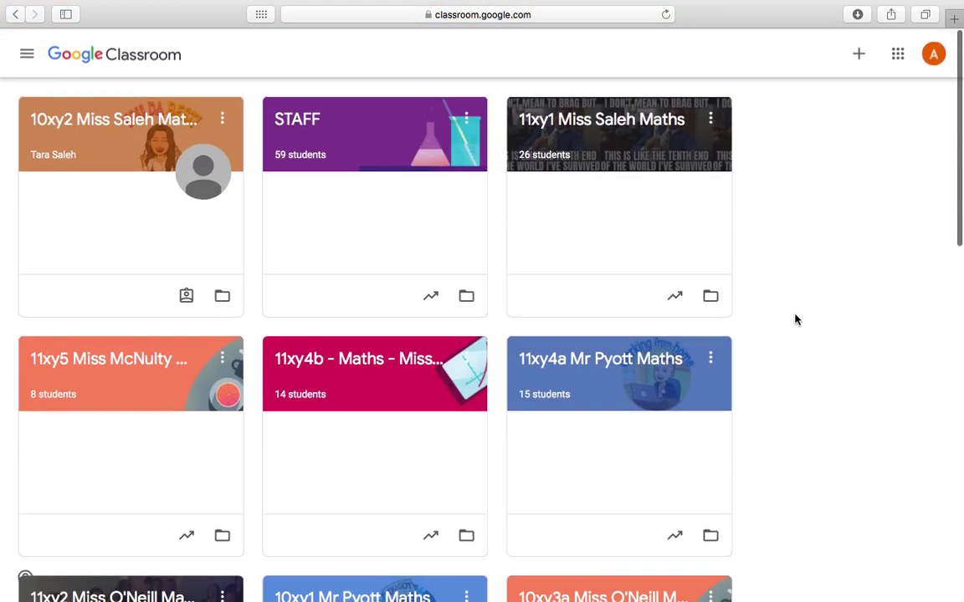
click(171, 130)
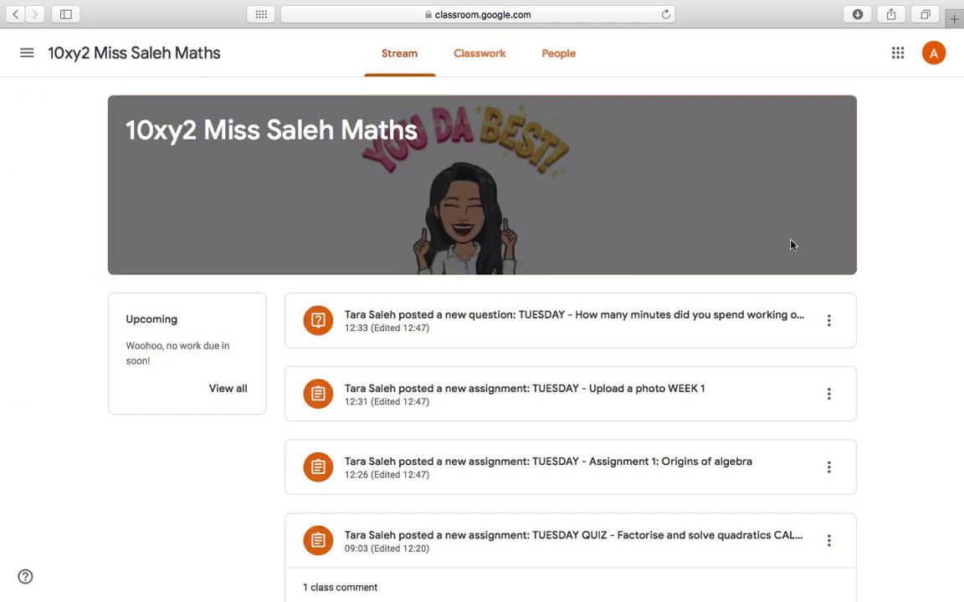